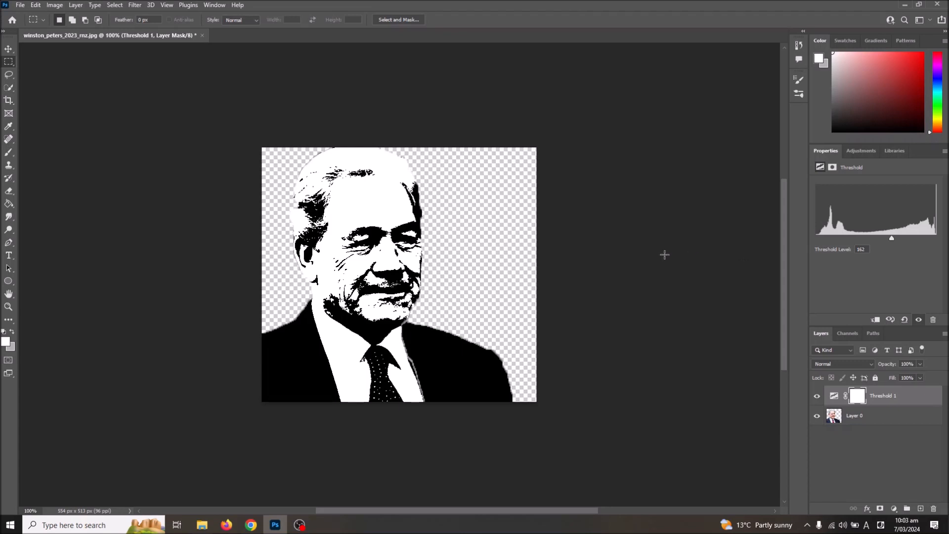
Add a Gradient Map adjustment above the Threshold layer and set its starting color stop to pure red
click(863, 152)
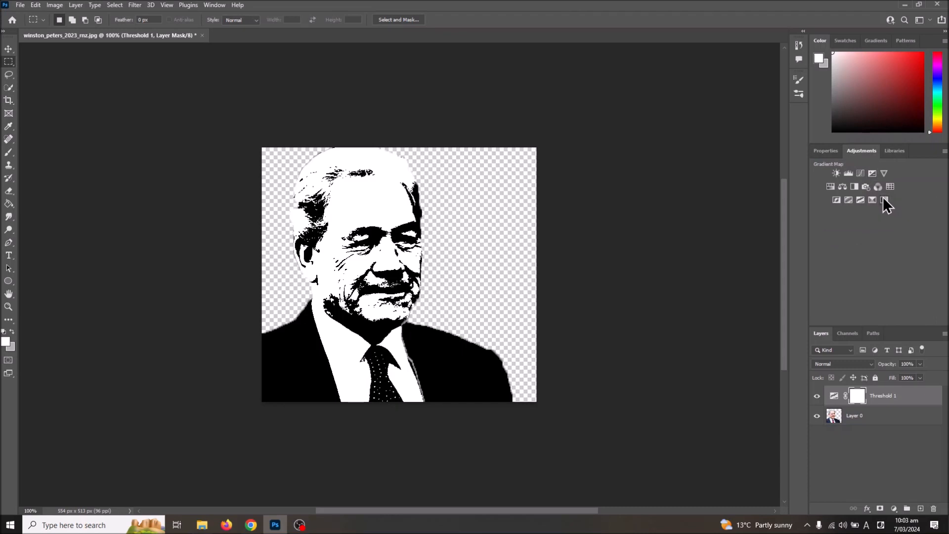
click(884, 200)
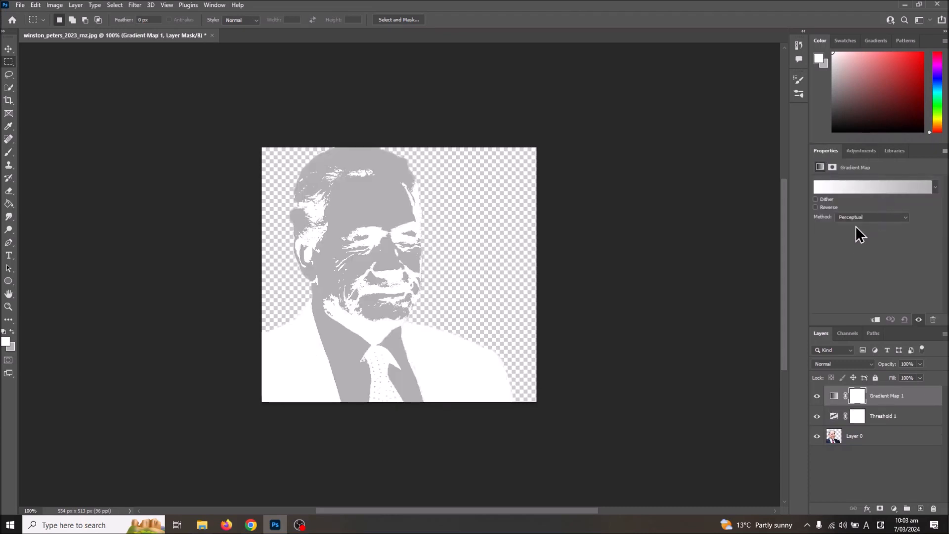
click(870, 188)
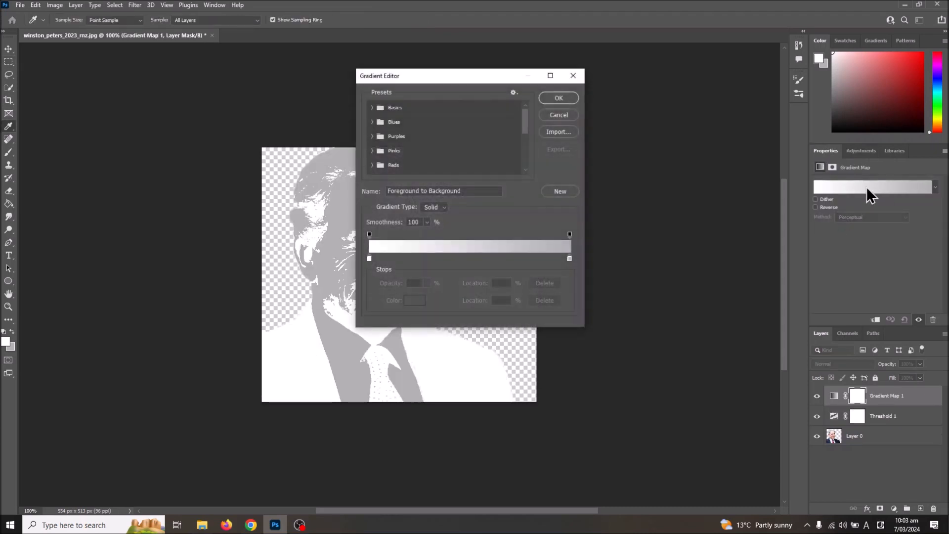
click(371, 259)
click(413, 301)
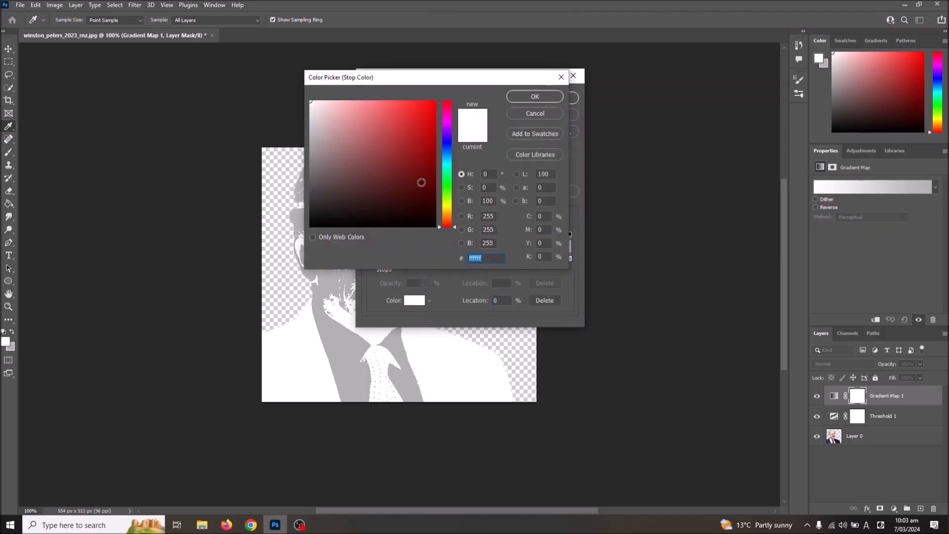
drag(419, 140, 469, 91)
click(534, 97)
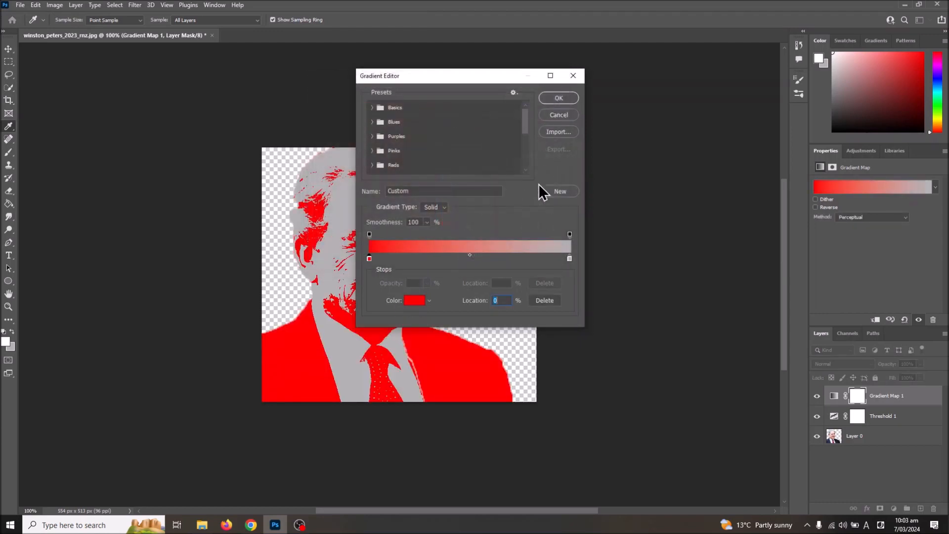
Set the gradient's end color stop to blue 3000ff and accept the edited gradient
click(570, 259)
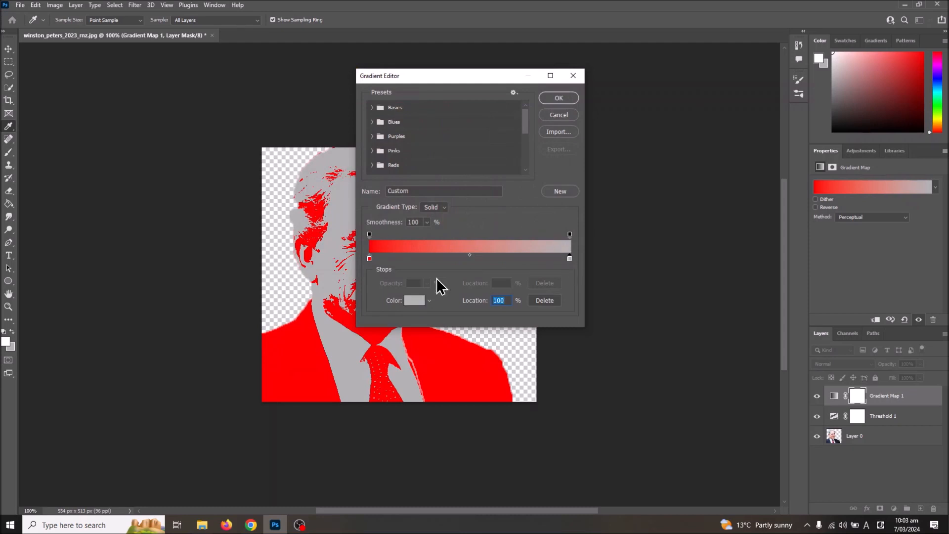
click(413, 300)
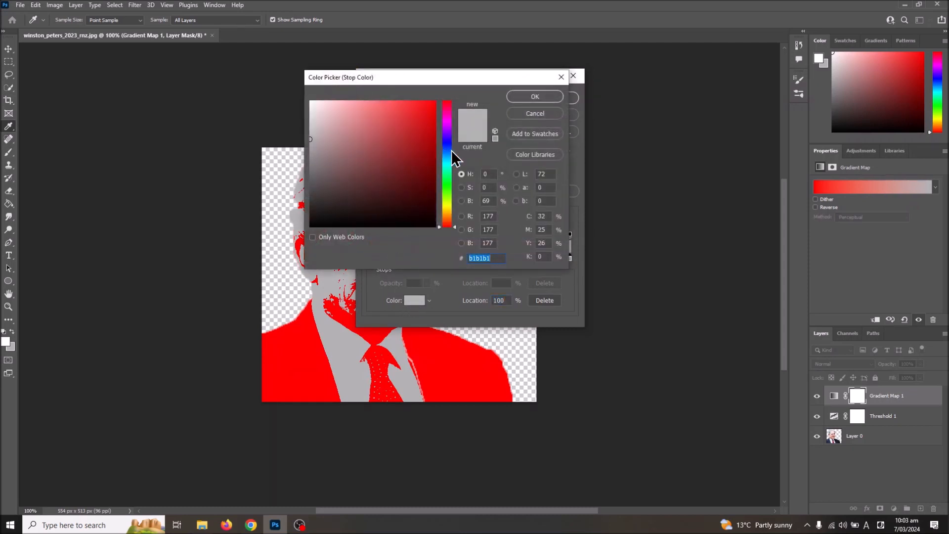
click(447, 139)
click(435, 101)
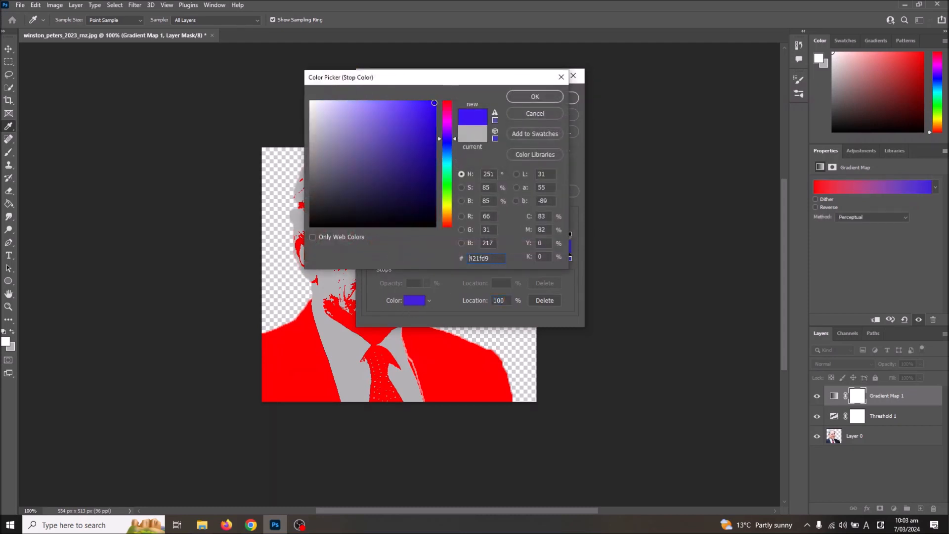
click(538, 100)
click(555, 99)
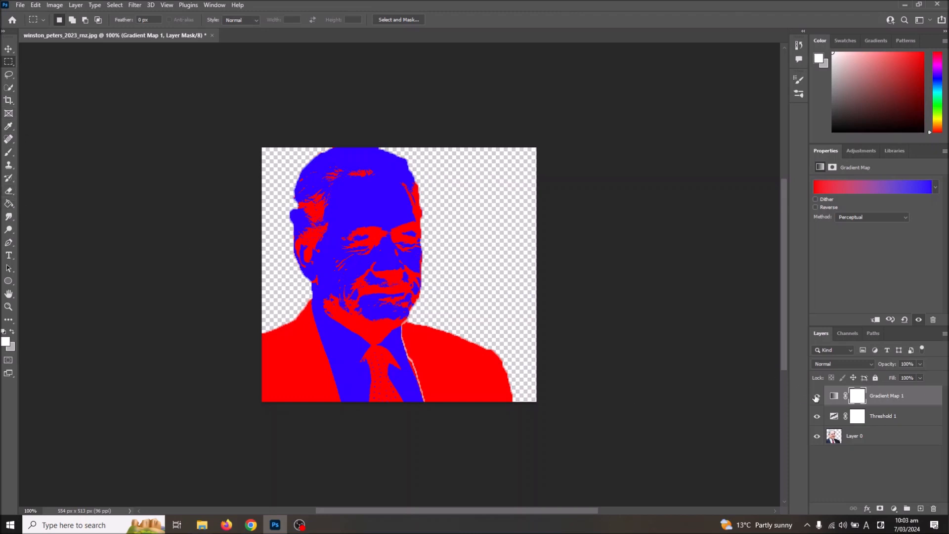
Try merging the Gradient Map 1, Threshold 1 and Layer 0 layers into one, and undo the merge
click(870, 442)
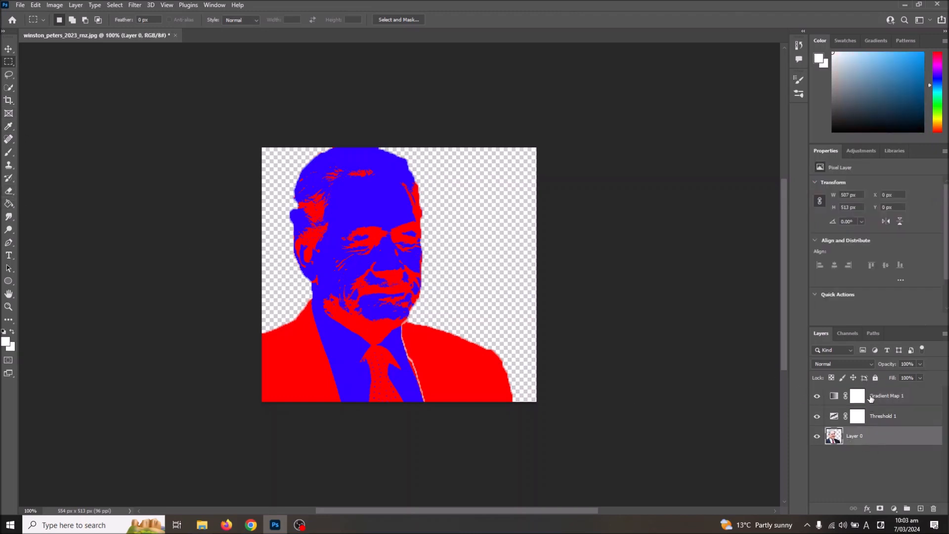
shift+click(875, 397)
right_click(874, 397)
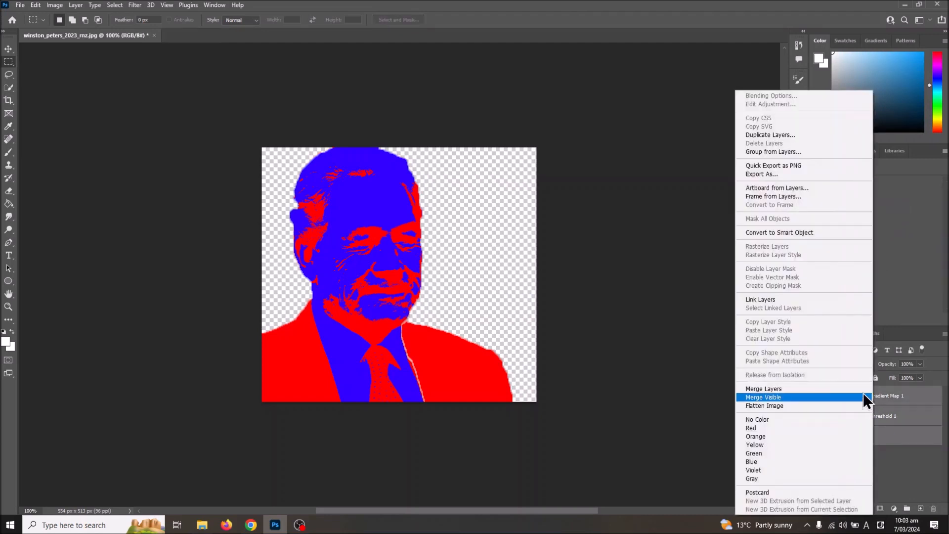
click(793, 388)
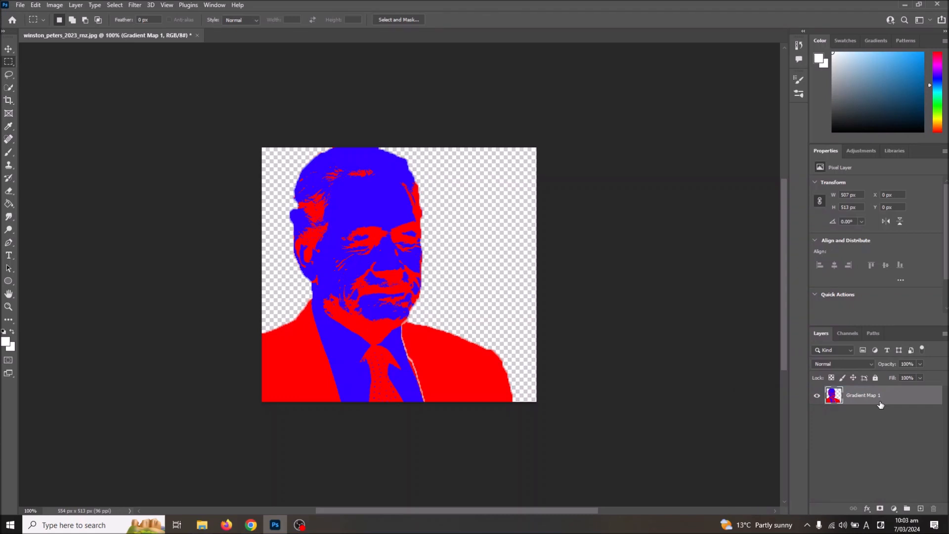
key(ctrl+z)
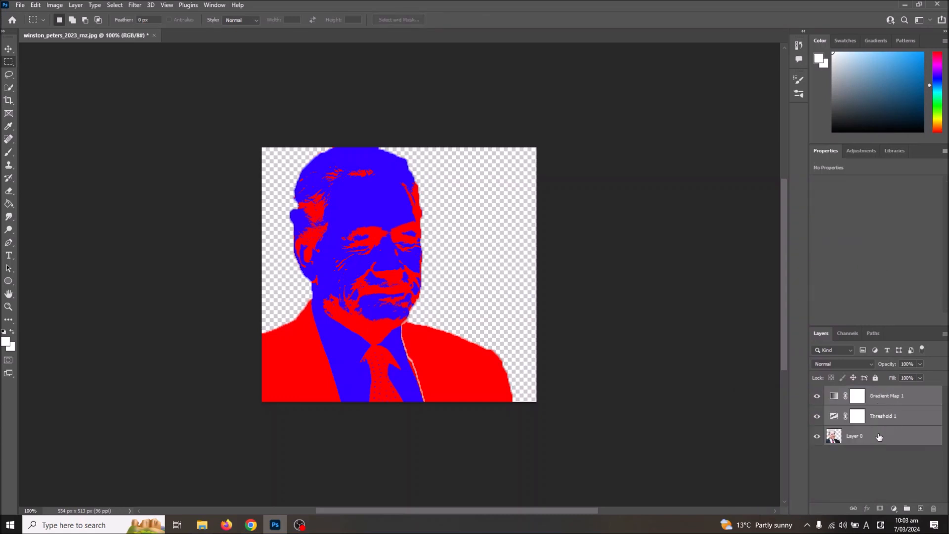
Duplicate the Gradient Map 1, Threshold 1 and Layer 0 layers together, and merge the three copies into a single layer
click(858, 460)
click(871, 438)
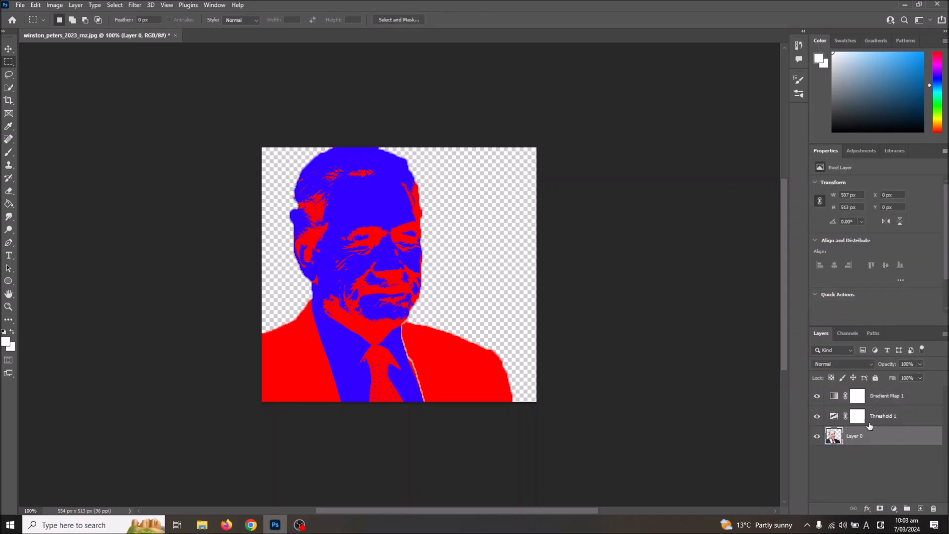
shift+click(876, 398)
right_click(876, 398)
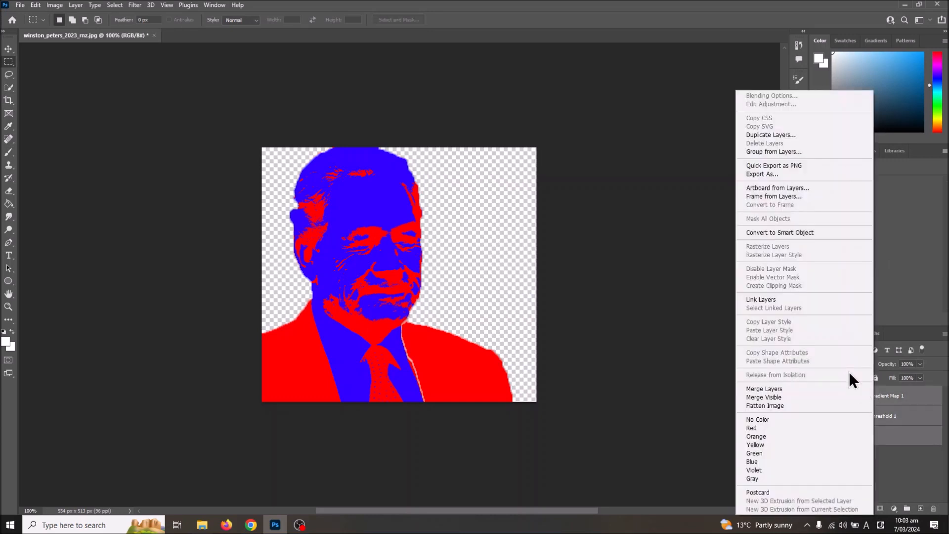
click(773, 135)
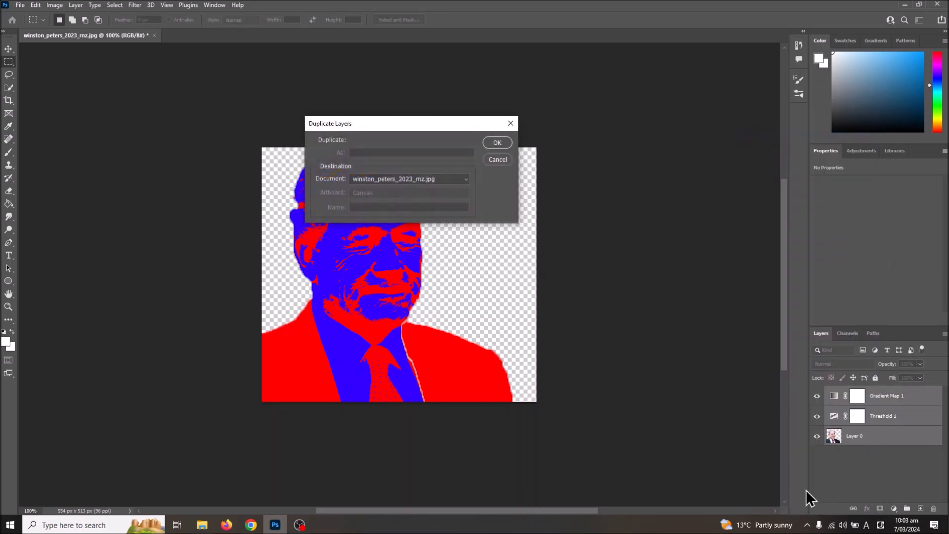
click(495, 143)
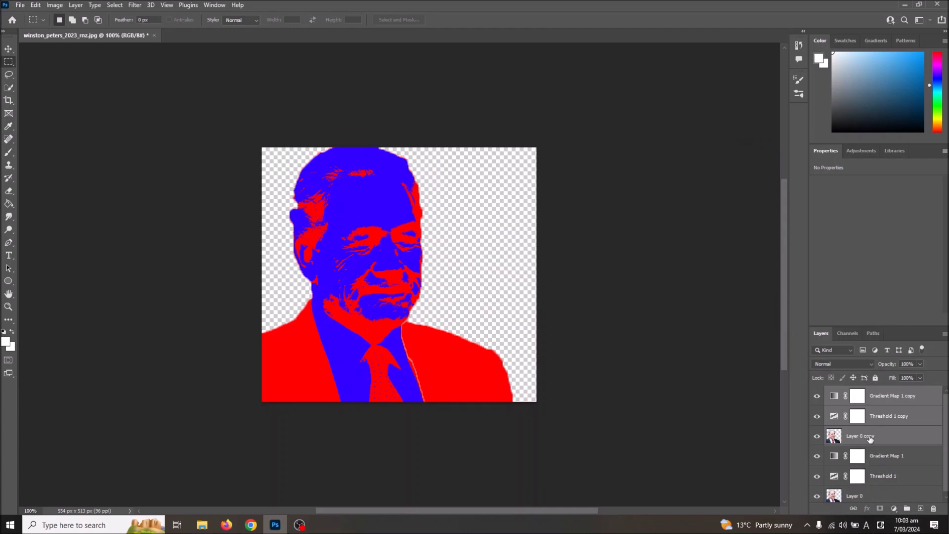
right_click(871, 438)
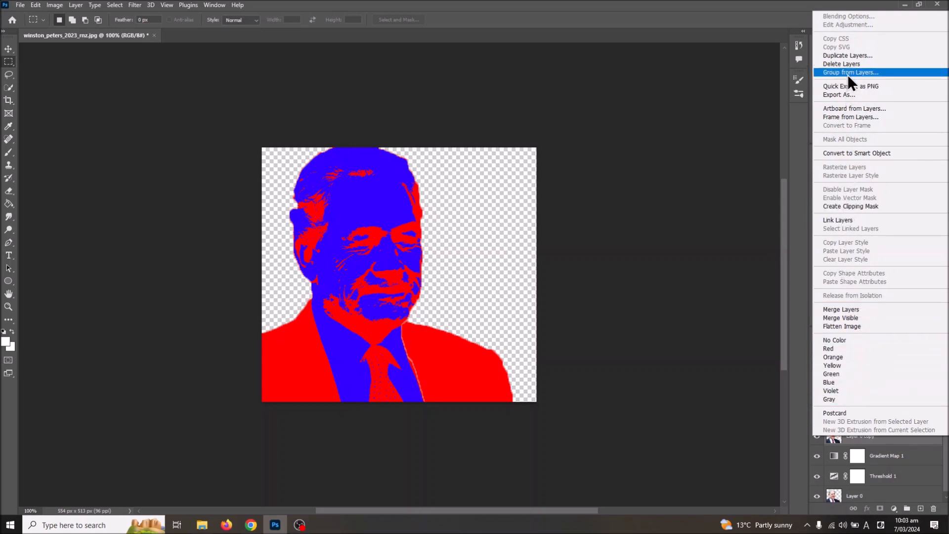
click(858, 308)
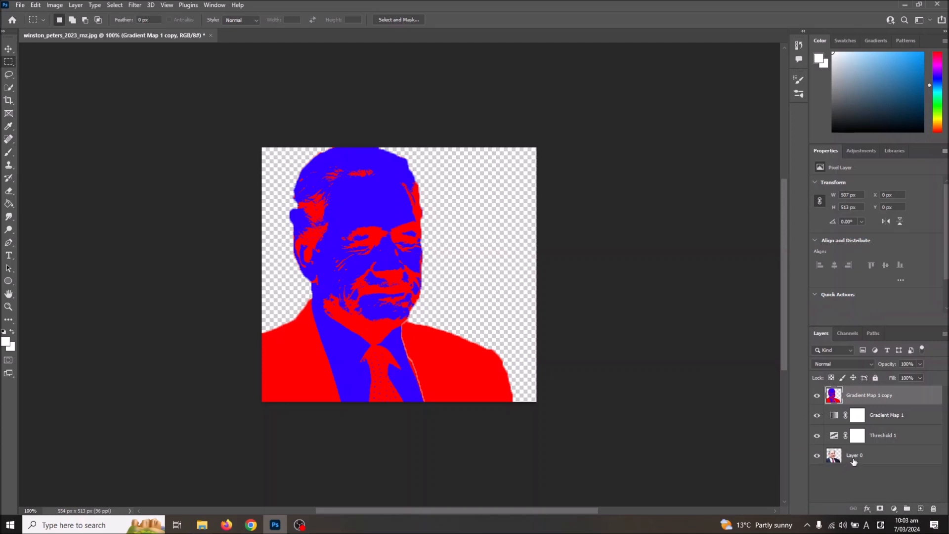
click(865, 457)
click(844, 396)
right_click(854, 390)
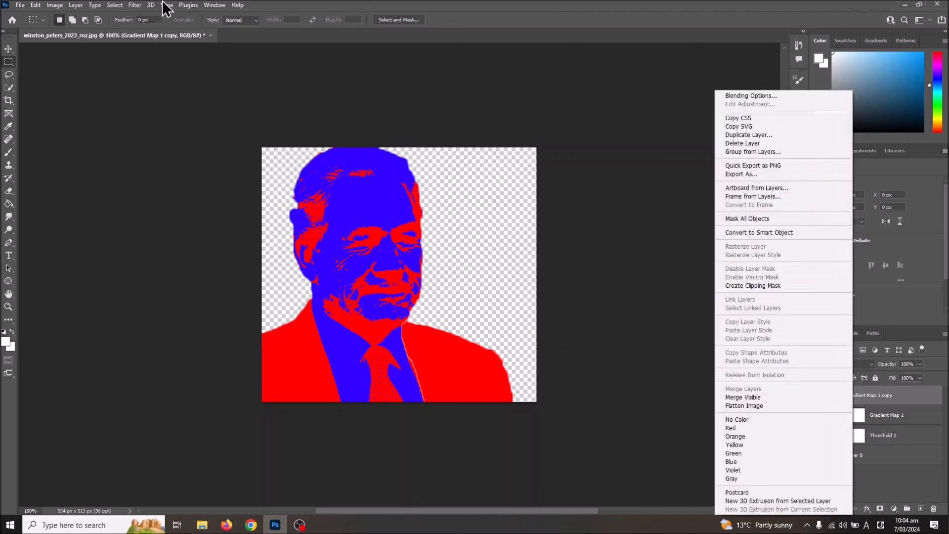
click(136, 15)
Create a new empty layer named Layer 1 above the merged portrait layer, with Normal mode and 100% opacity
click(75, 5)
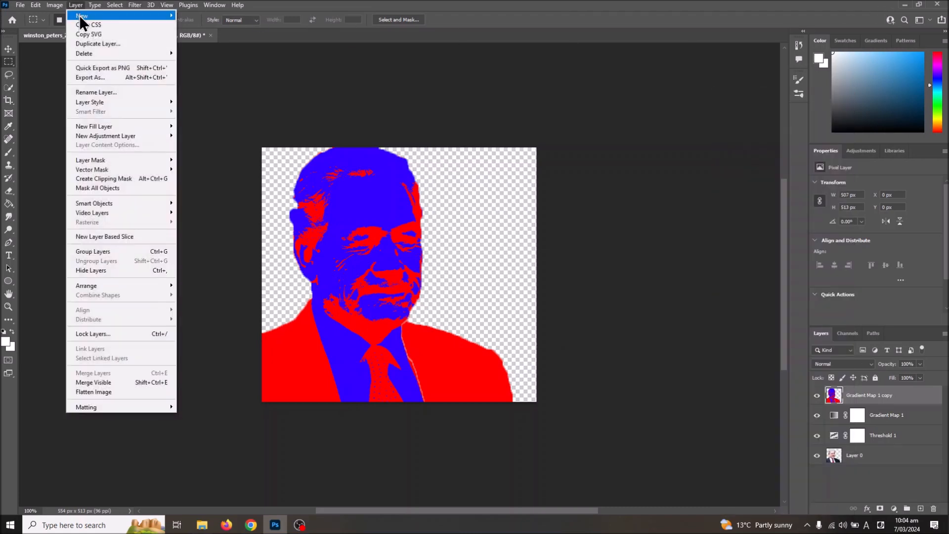
mouse_move(79, 15)
click(190, 15)
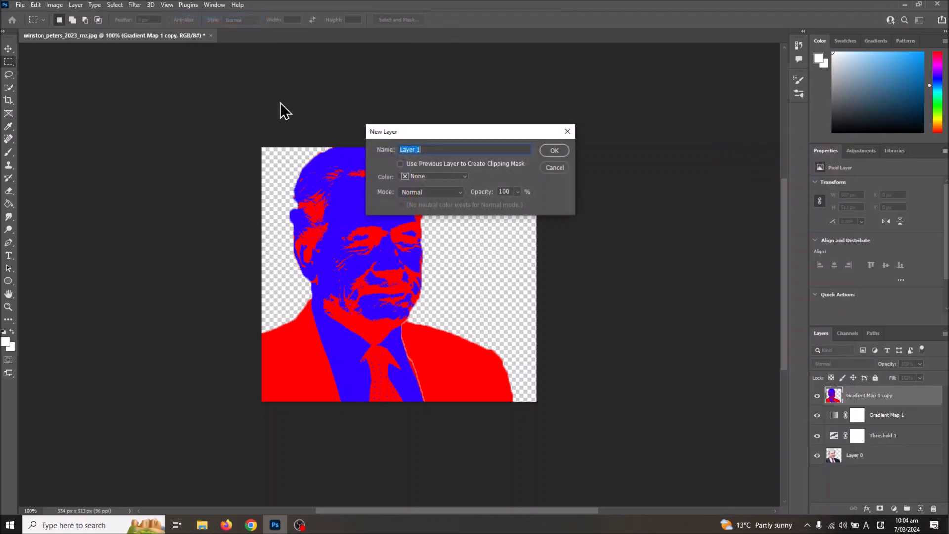
click(547, 148)
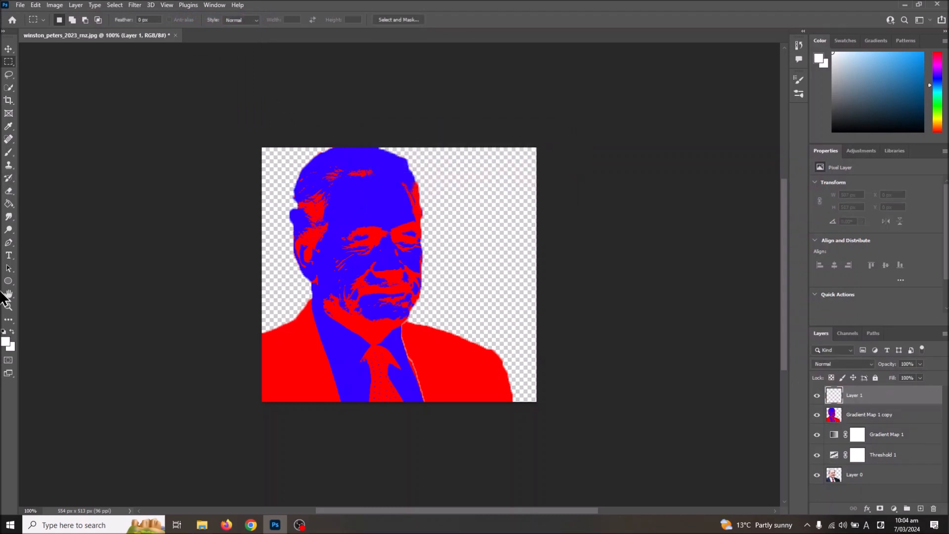
Set the foreground color to a fully saturated golden yellow
click(6, 341)
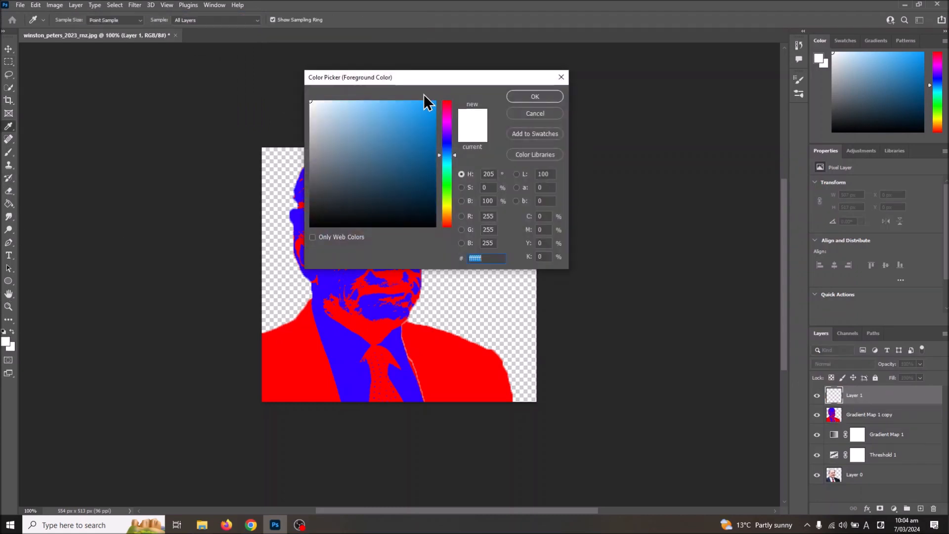
click(450, 205)
mouse_move(420, 183)
mouse_down()
mouse_move(435, 163)
mouse_move(445, 99)
mouse_up()
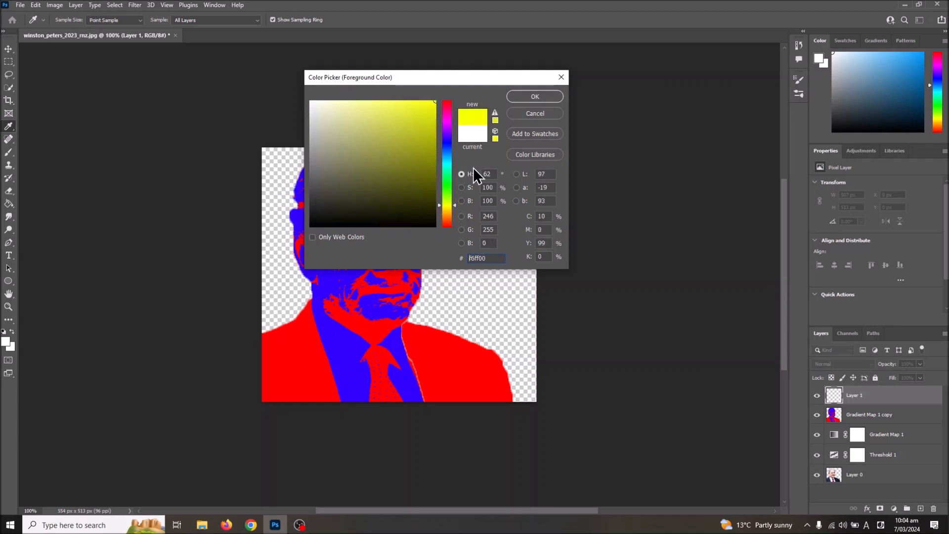
click(458, 209)
click(534, 97)
key(m)
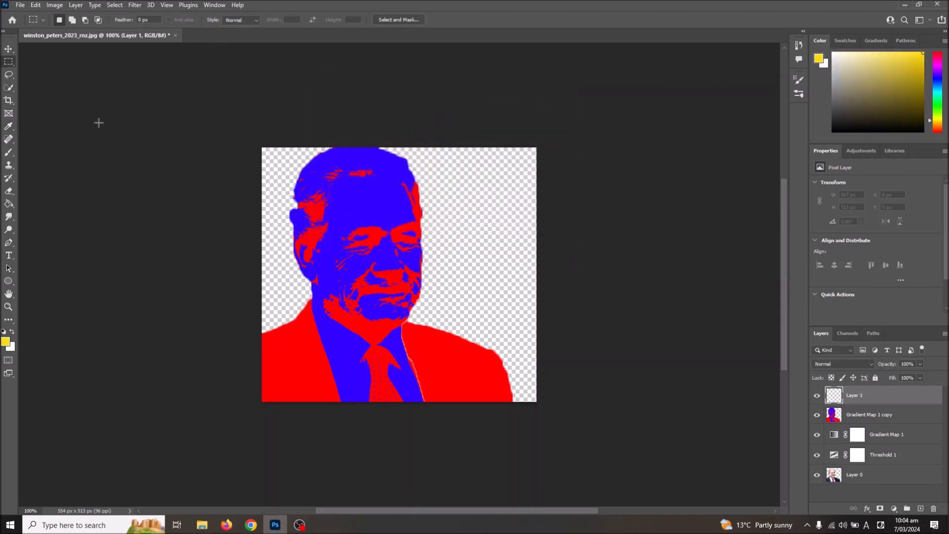
Fill Layer 1 with the yellow foreground color using the Paint Bucket, and move it below the merged portrait layer
click(9, 206)
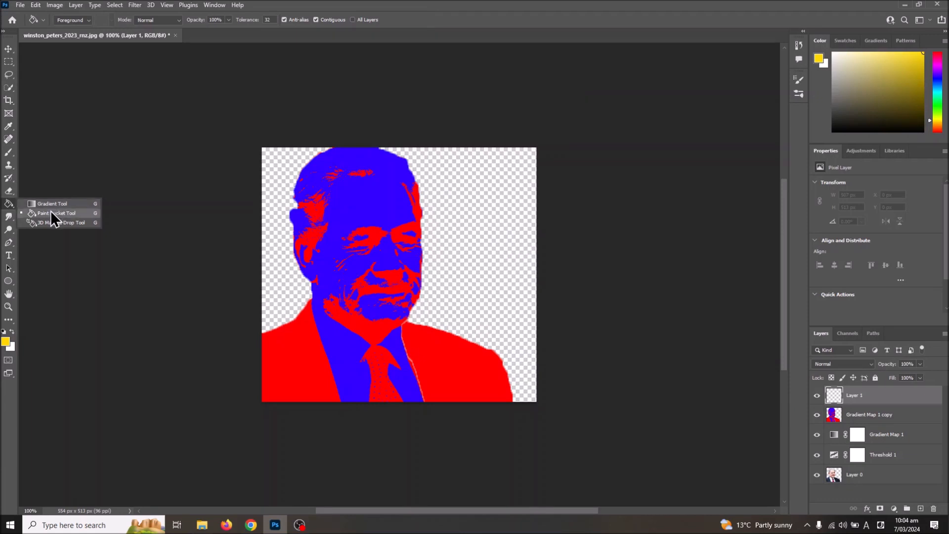
click(51, 213)
click(286, 171)
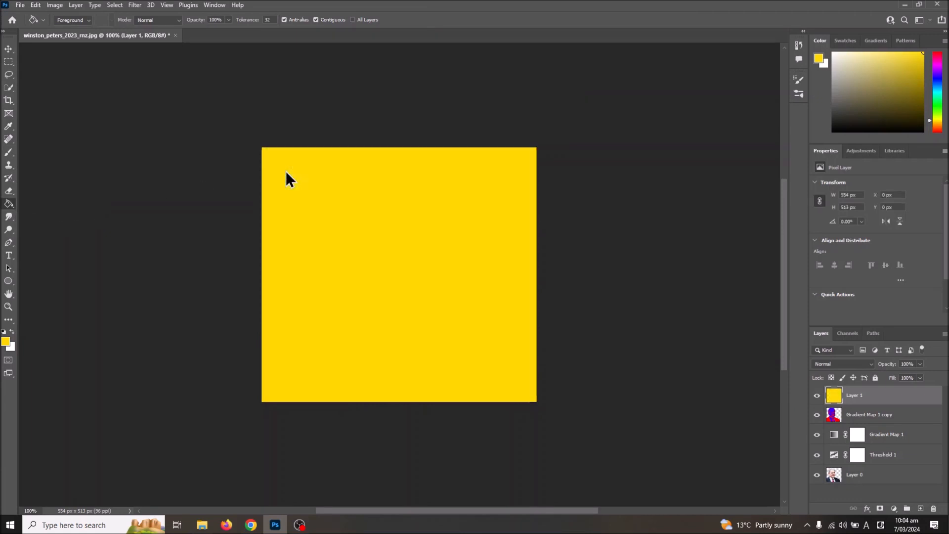
drag(855, 396, 858, 421)
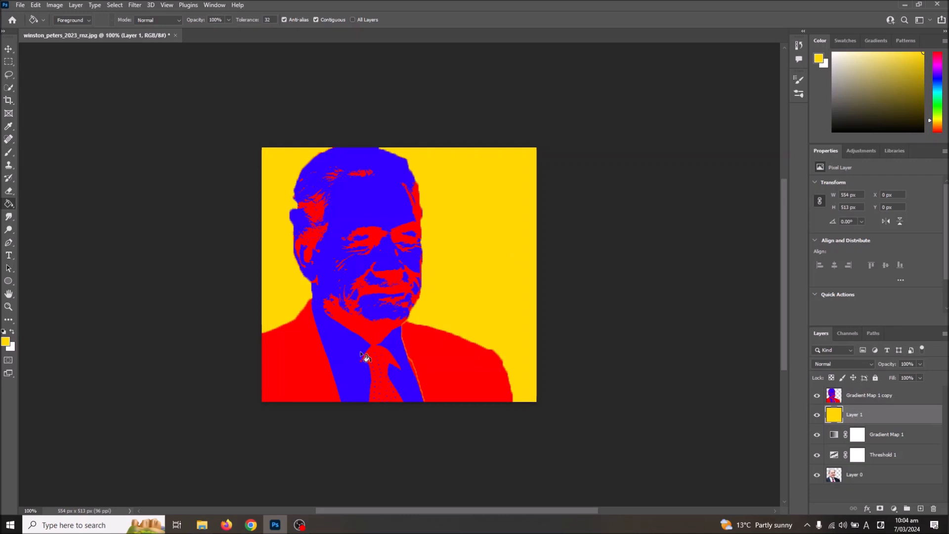
Change the foreground color to pale green 87dbac and refill the background on Layer 1 with it
click(5, 341)
drag(447, 188, 358, 118)
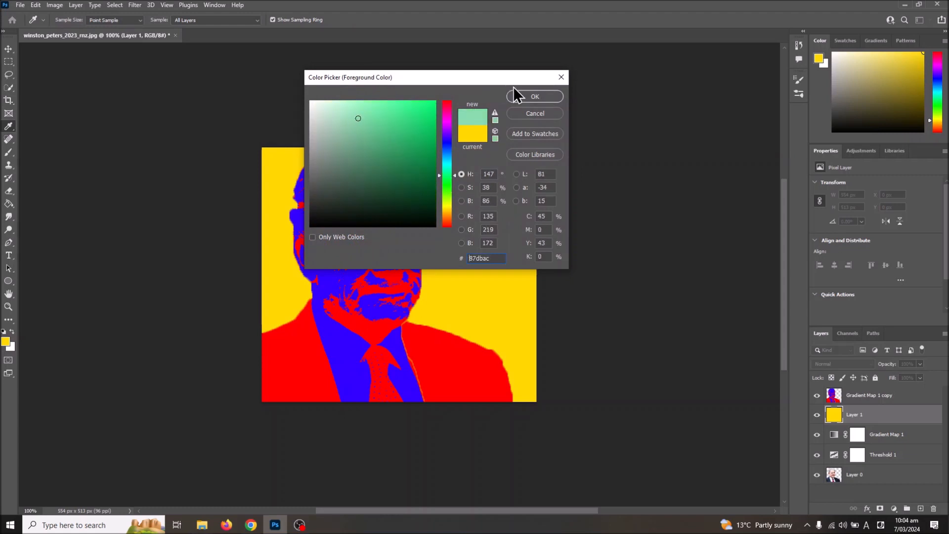
click(534, 96)
click(465, 202)
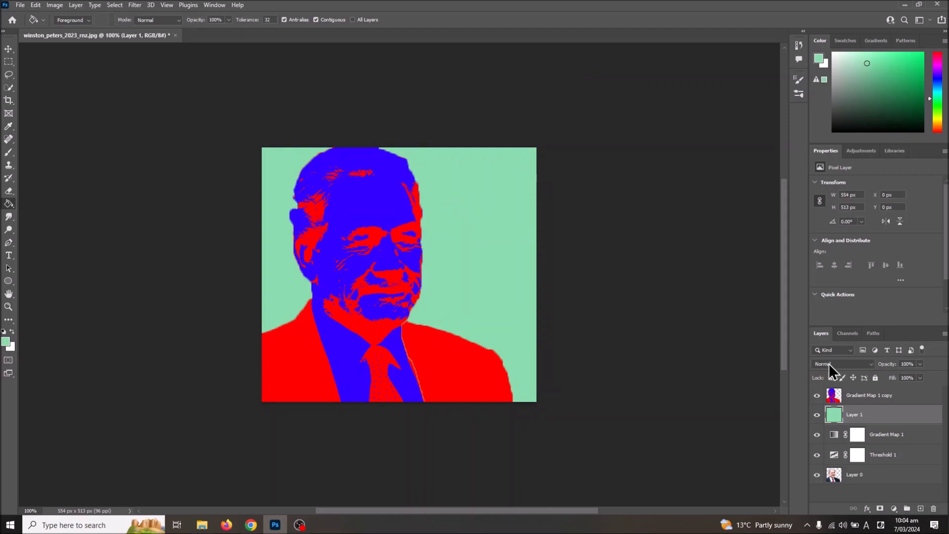
Merge the portrait layer Gradient Map 1 copy with the green background layer
shift+click(857, 398)
right_click(855, 397)
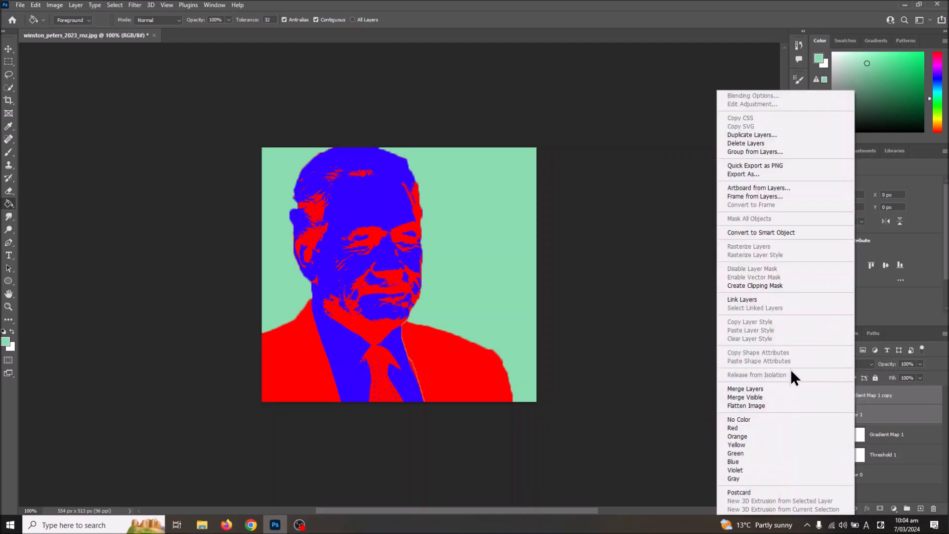
click(769, 389)
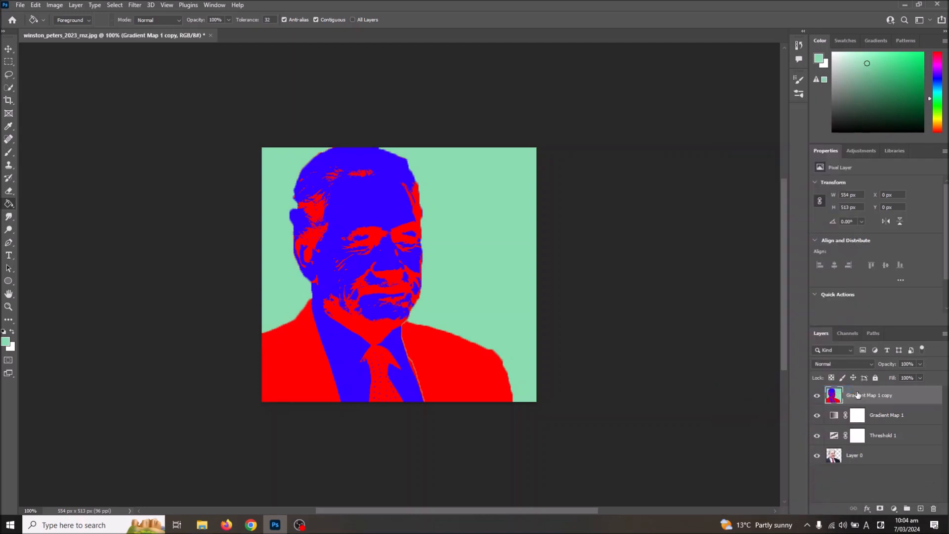
Resize the canvas to 1108 pixels wide and 1206 pixels high
click(75, 5)
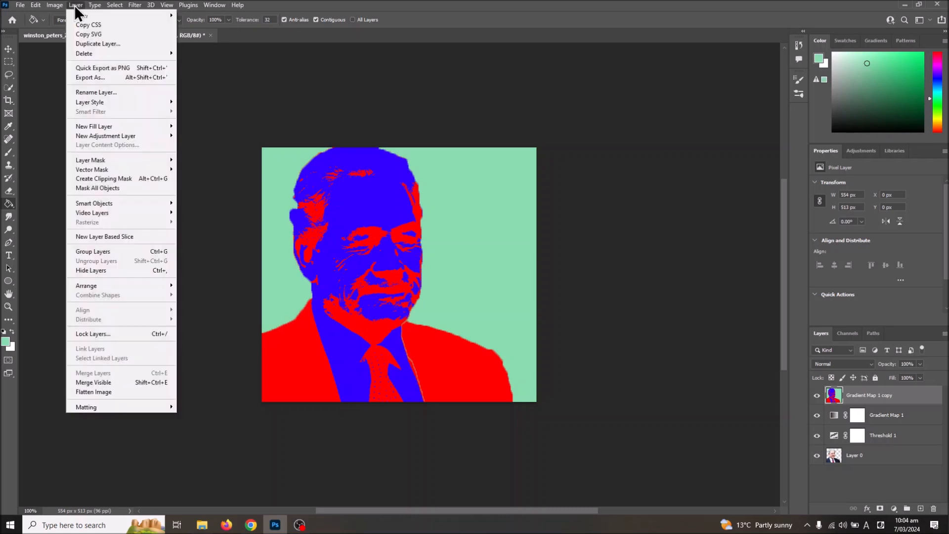
mouse_move(51, 4)
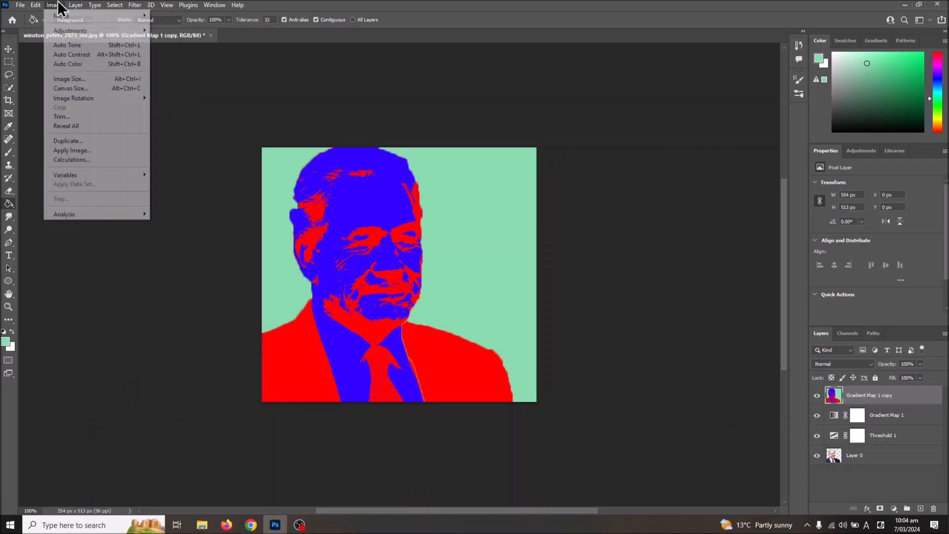
click(75, 88)
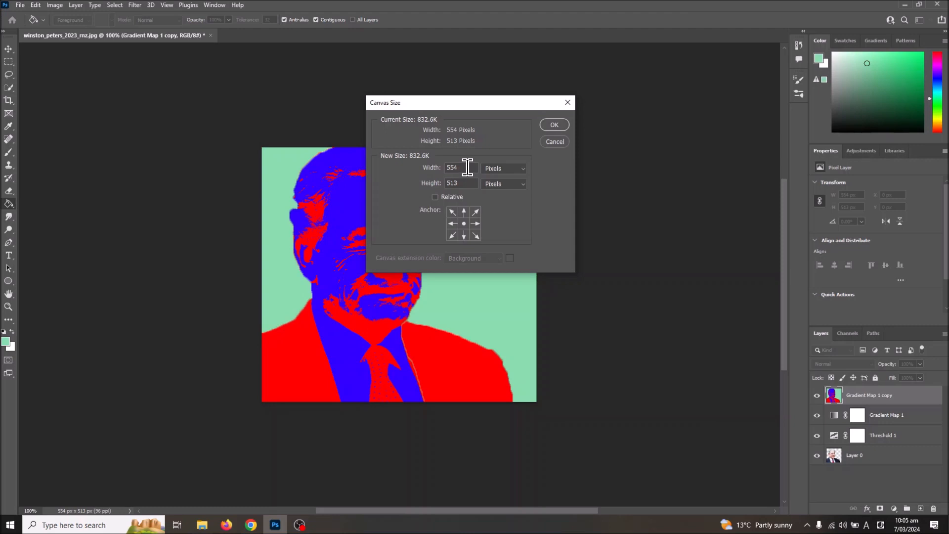
drag(467, 168, 412, 160)
text(1108)
key(Tab)
text(1206)
click(550, 126)
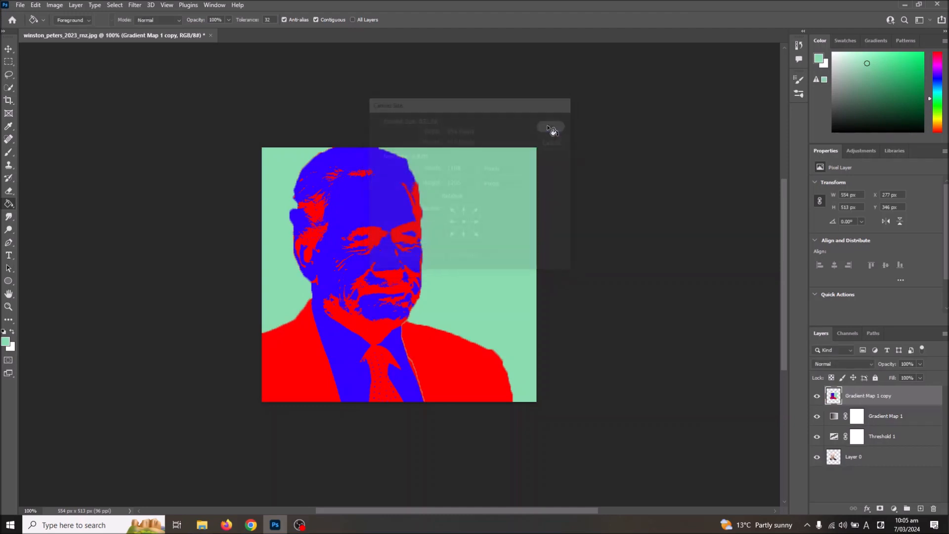
Move the merged portrait on Gradient Map 1 copy into the upper-left corner of the canvas
scroll(385, 227, right, 3)
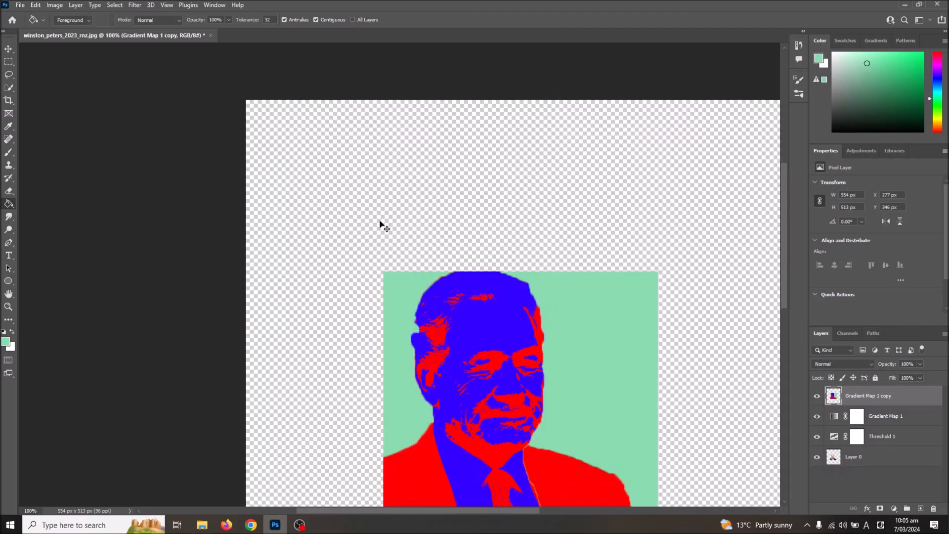
scroll(568, 256, down, 2)
key(ctrl+0)
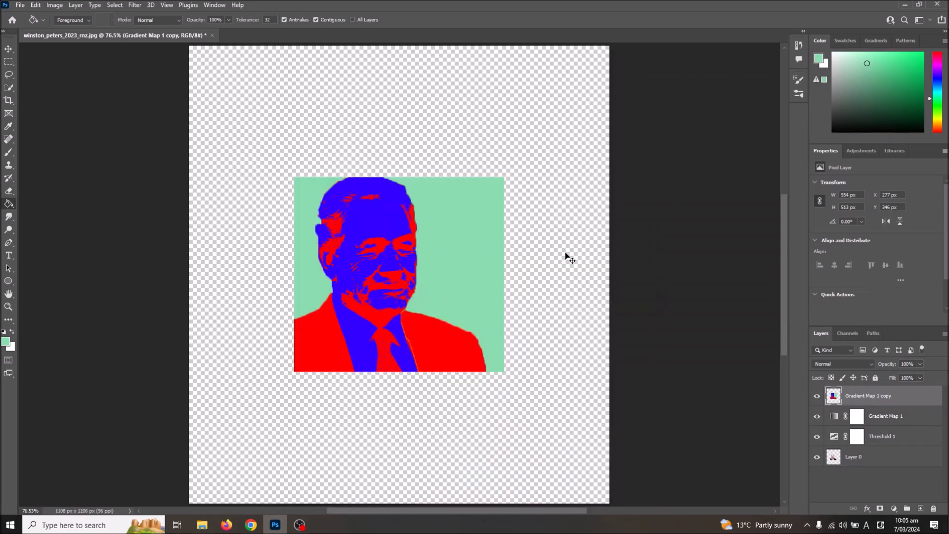
key(ctrl+minus)
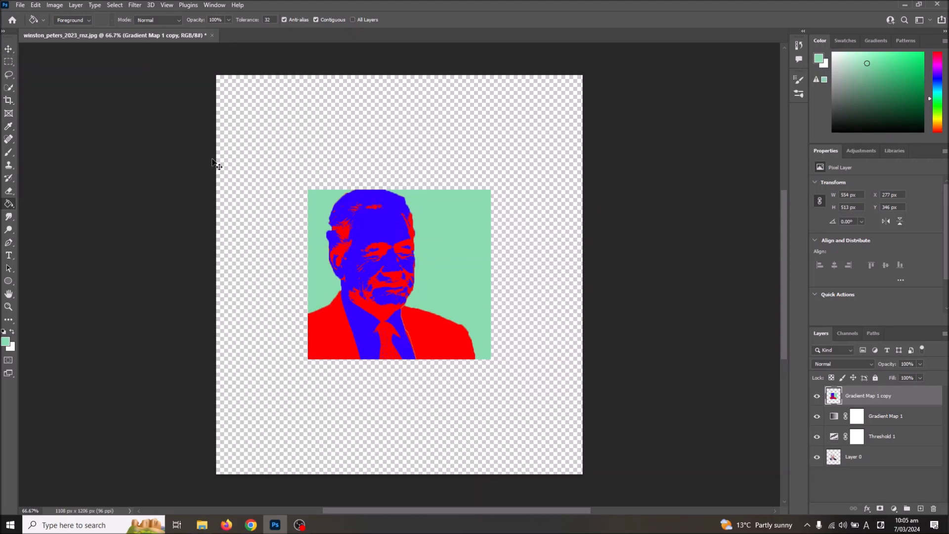
key(m)
key(ctrl+t)
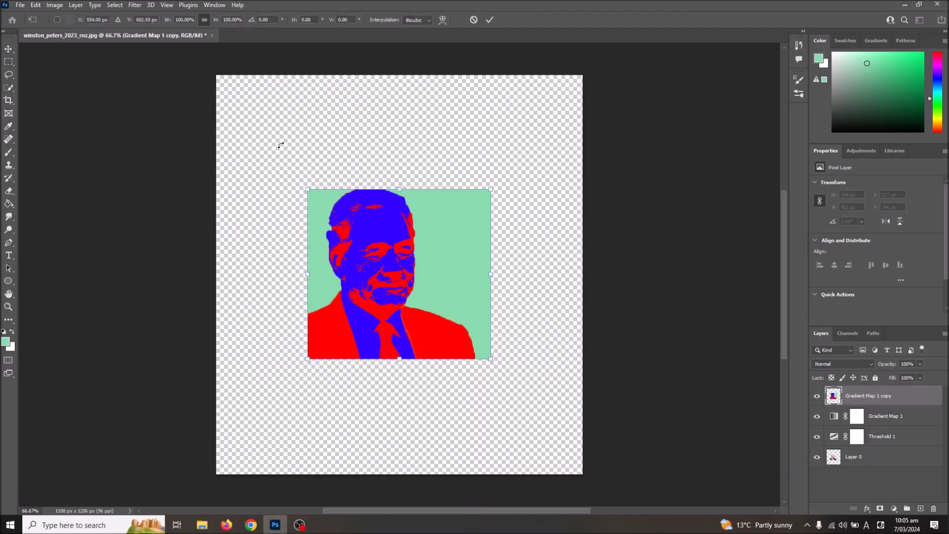
drag(407, 280, 317, 164)
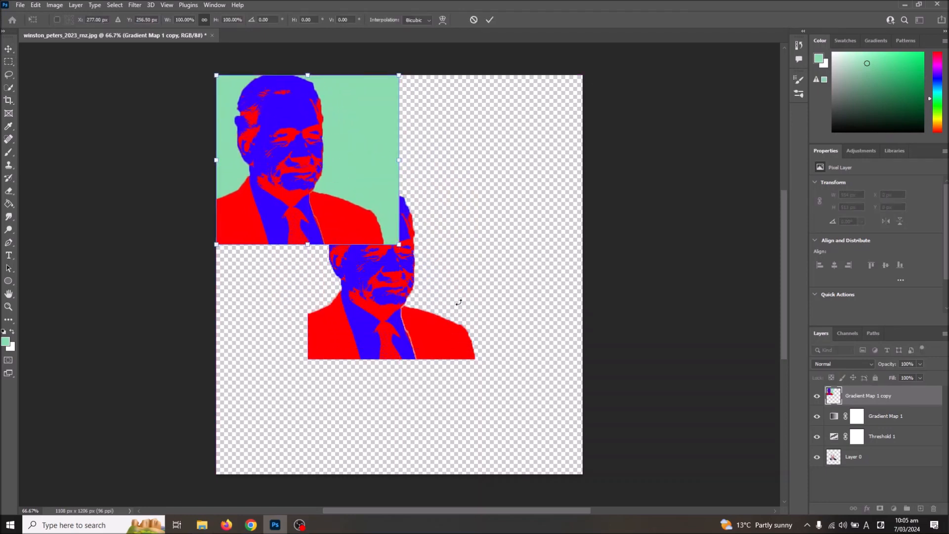
Move the Gradient Map 1, Threshold 1 and Layer 0 layers together so the second portrait sits in the canvas's lower-right corner
click(898, 419)
shift+click(890, 465)
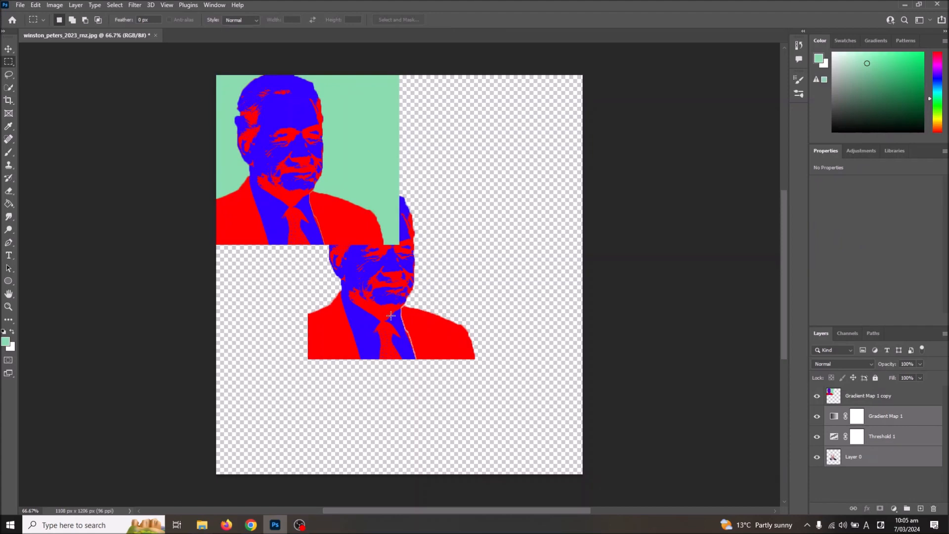
key(ctrl+t)
drag(391, 319, 504, 435)
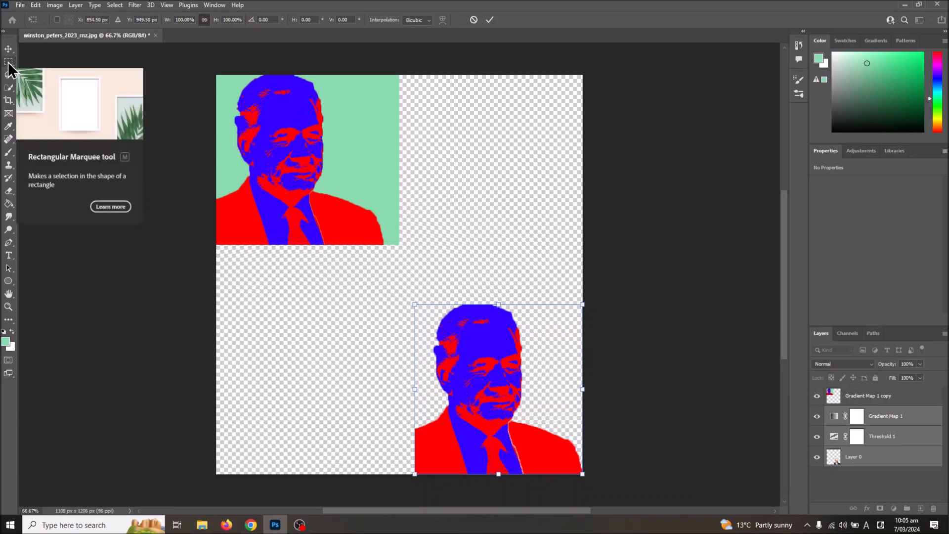
click(300, 521)
click(698, 346)
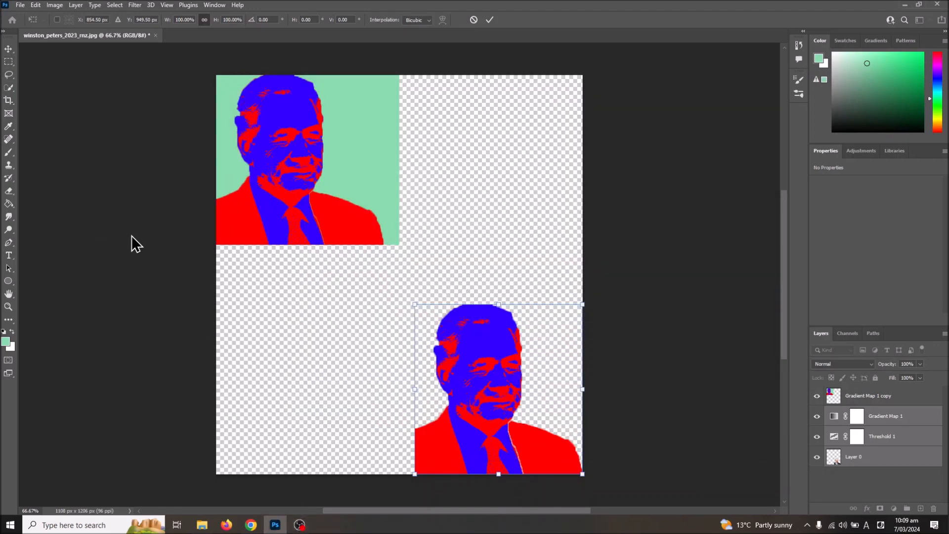
Change the red starting stop of the Gradient Map 1 gradient to yellow fffc00
click(865, 419)
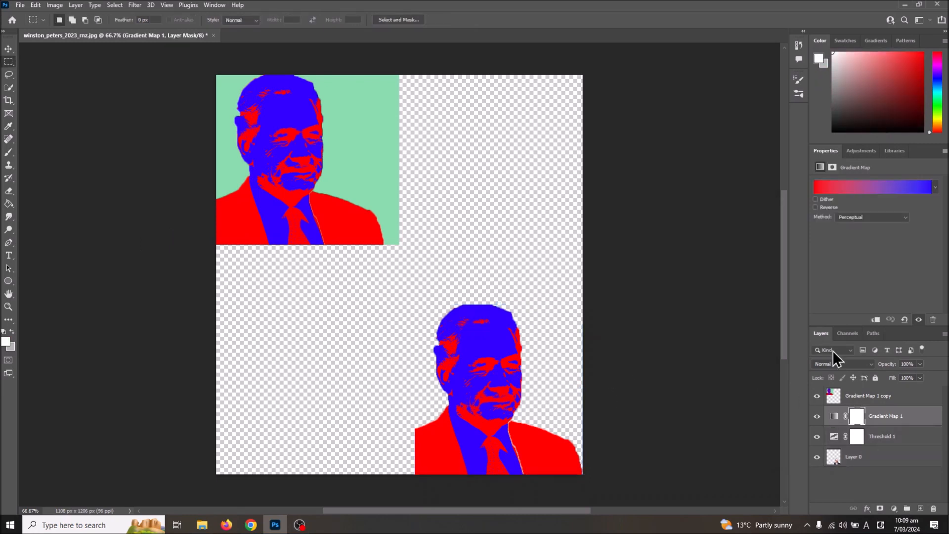
click(835, 190)
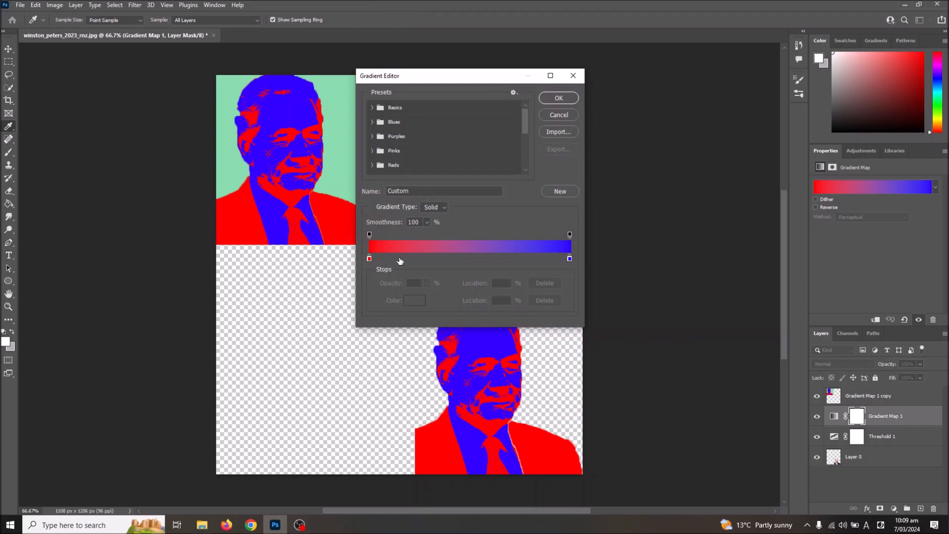
click(370, 259)
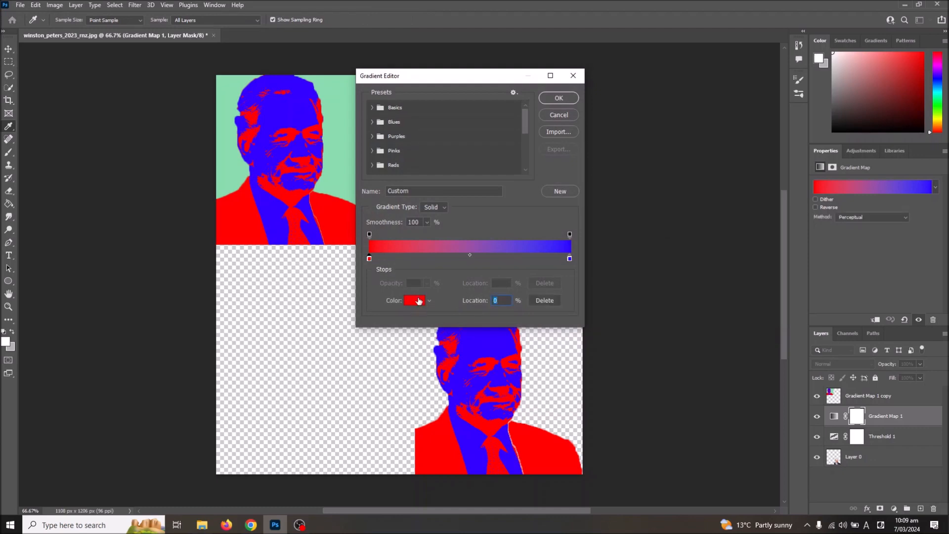
click(416, 300)
drag(447, 225, 449, 207)
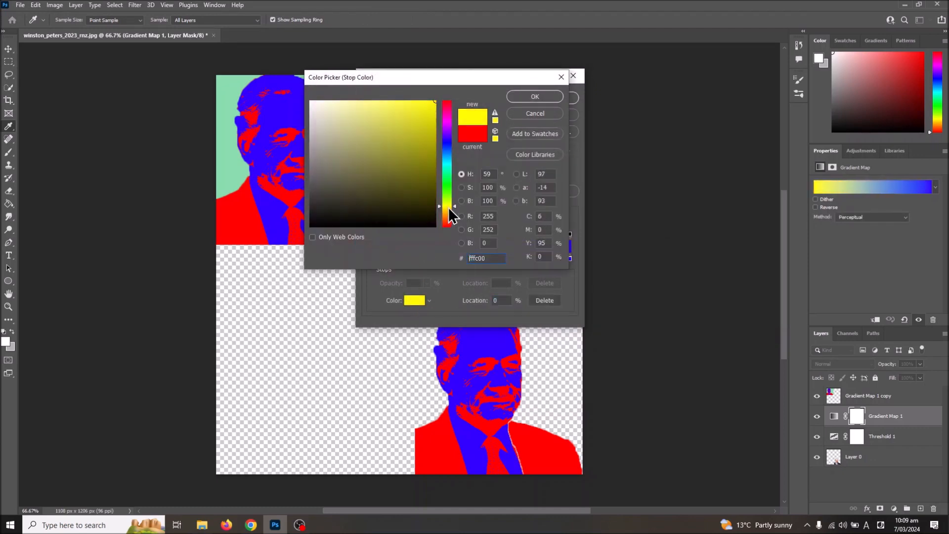
click(535, 96)
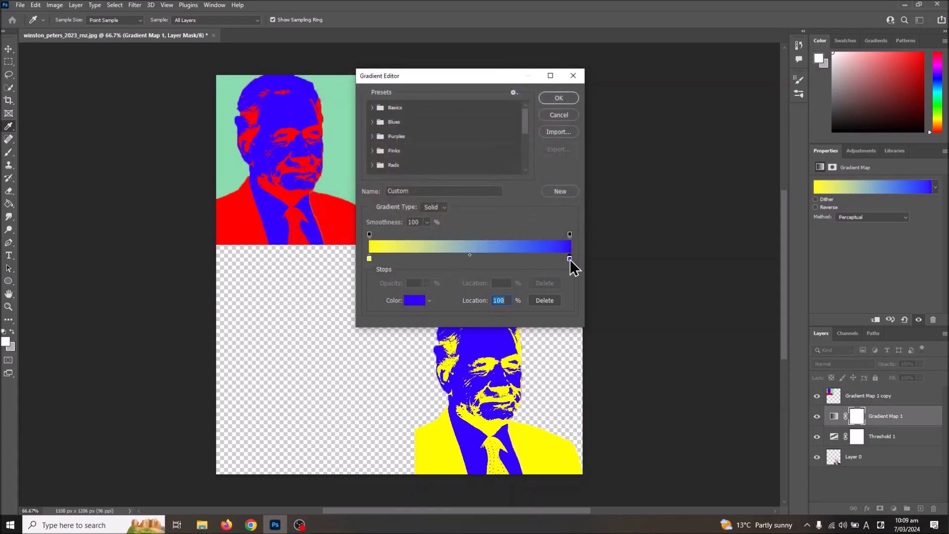
Change the blue end stop of the Gradient Map 1 gradient to pink ff73e3 and apply the gradient
click(415, 300)
text(ffa200)
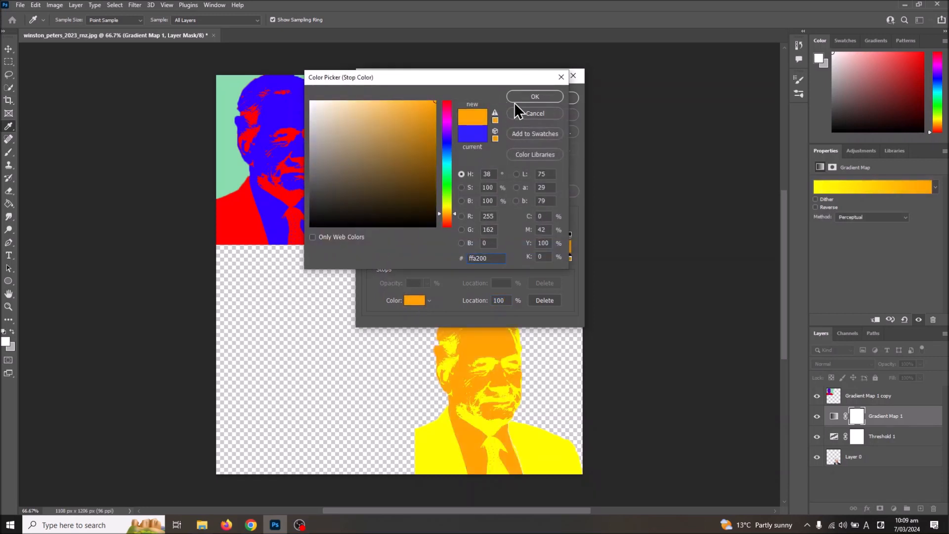
drag(446, 132, 450, 93)
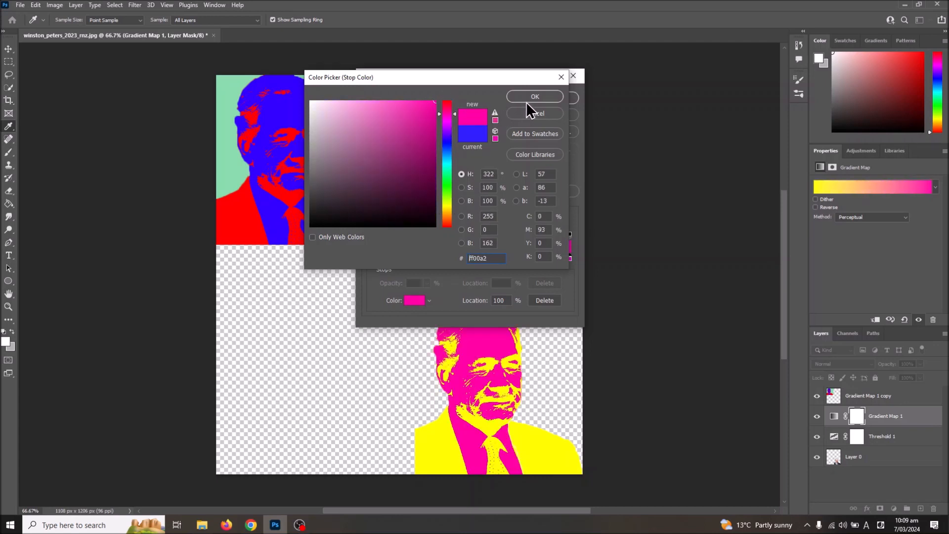
click(448, 117)
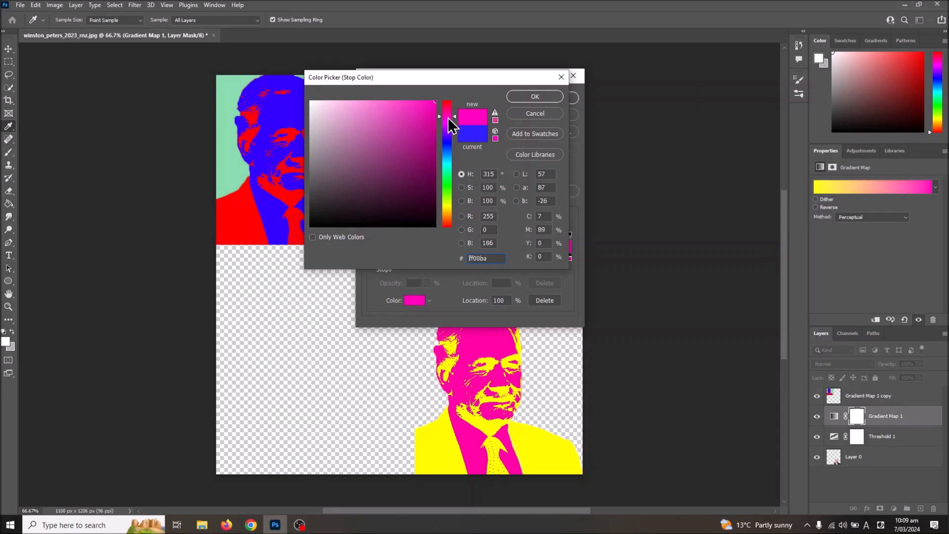
click(401, 98)
drag(401, 98, 379, 91)
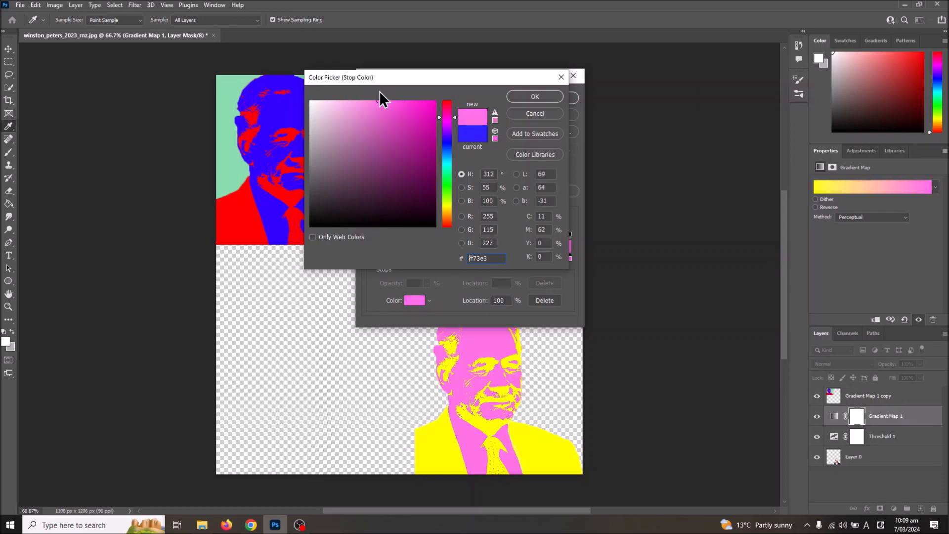
click(516, 97)
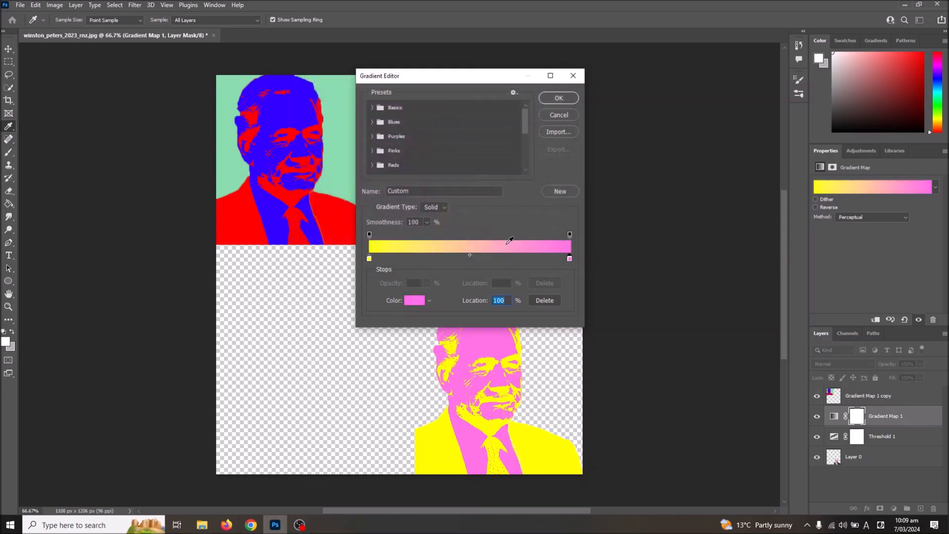
click(556, 98)
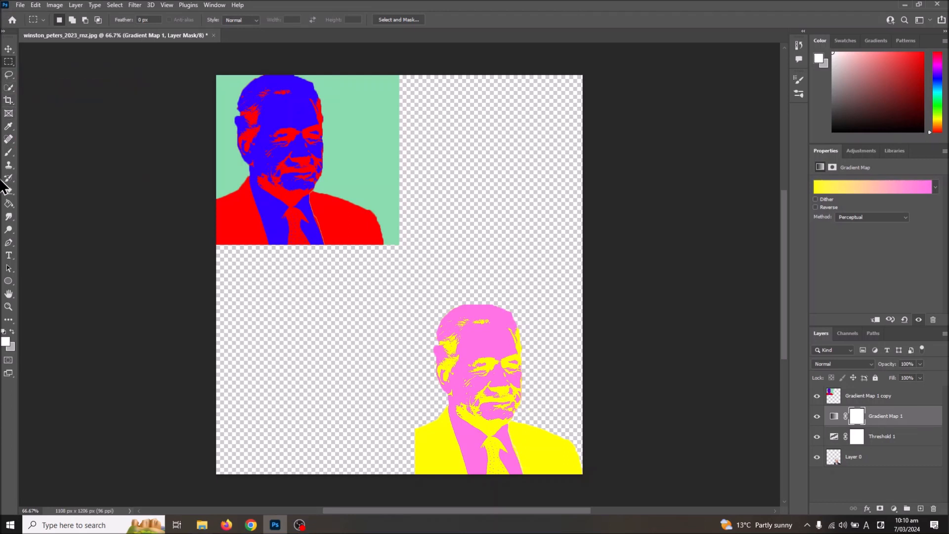
Choose orange ffa800 as the foreground color and try to fill the empty canvas area with the Paint Bucket
click(9, 205)
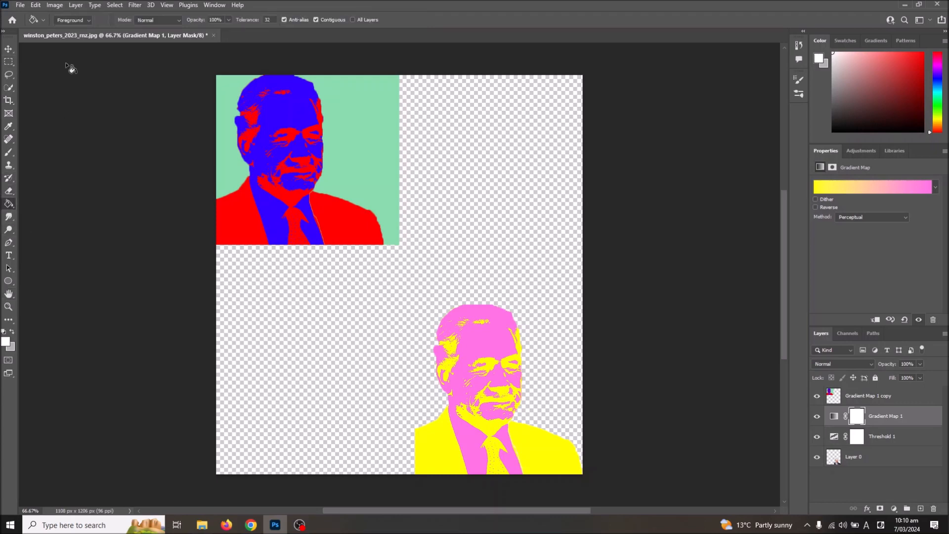
click(6, 344)
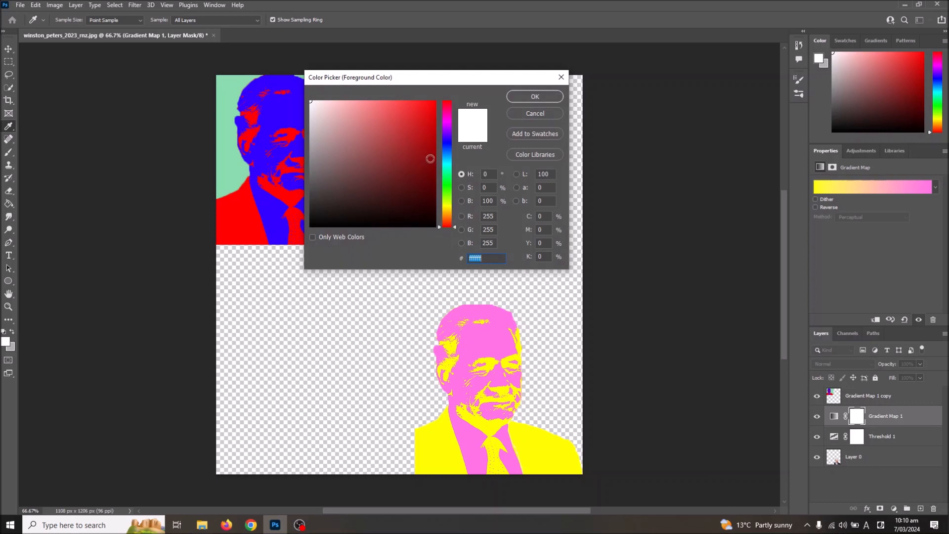
drag(450, 209, 451, 211)
drag(428, 153, 437, 101)
click(448, 214)
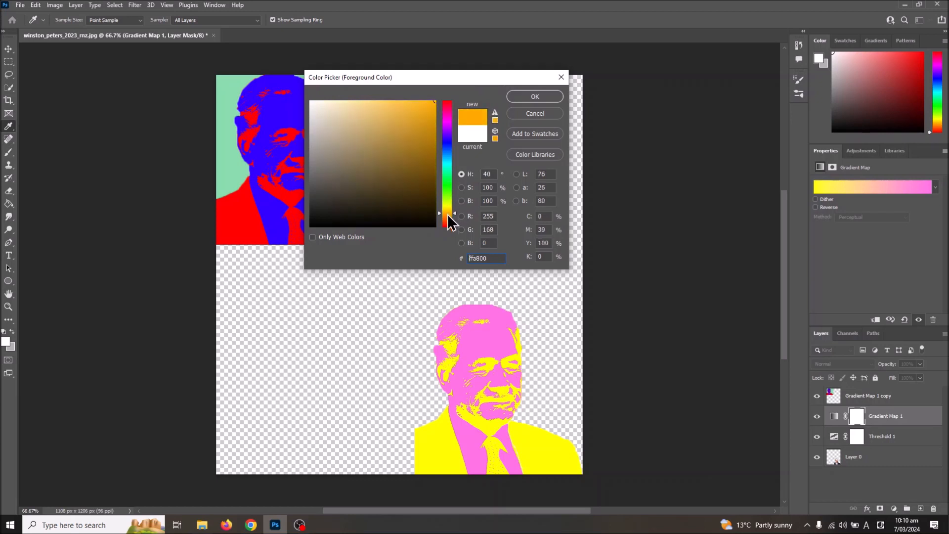
click(534, 96)
key(g)
click(453, 204)
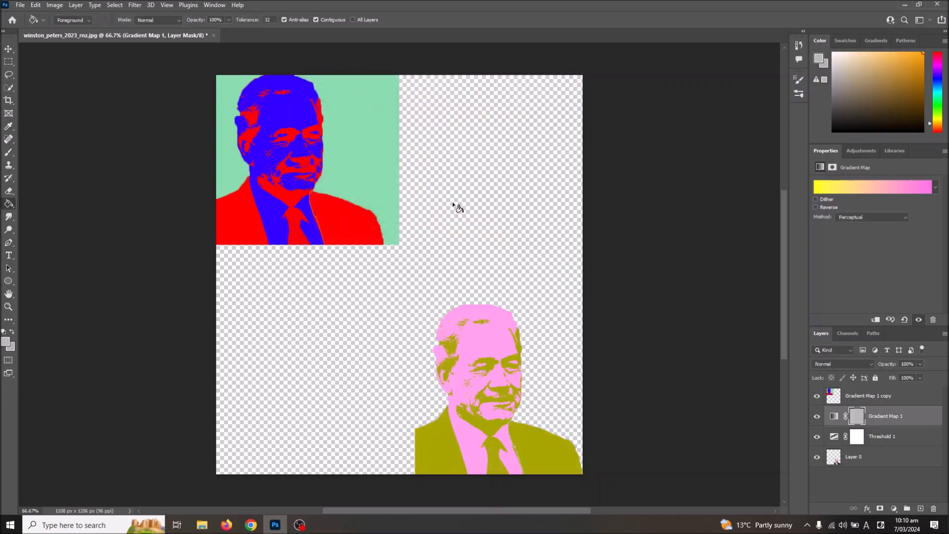
key(ctrl+z)
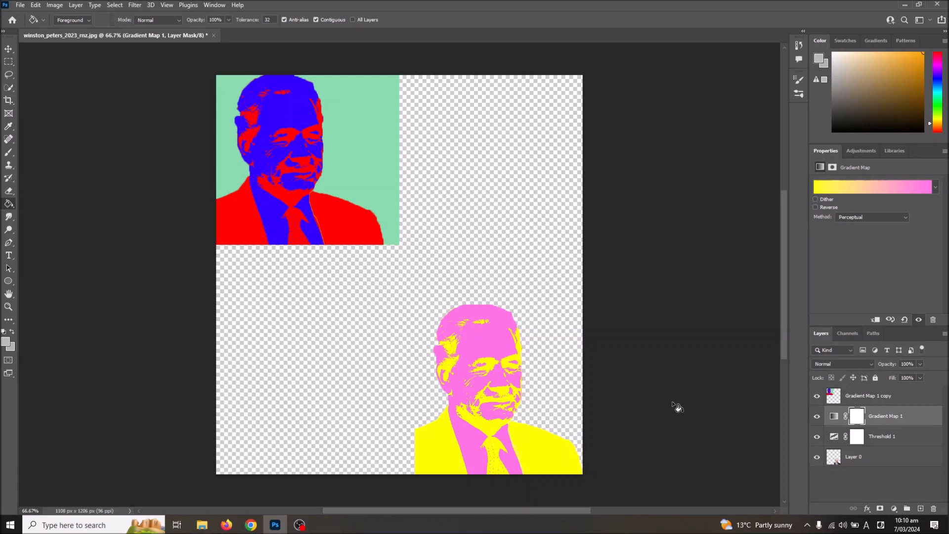
Add a new layer and place it beneath Layer 0 at the bottom of the layer stack
click(52, 5)
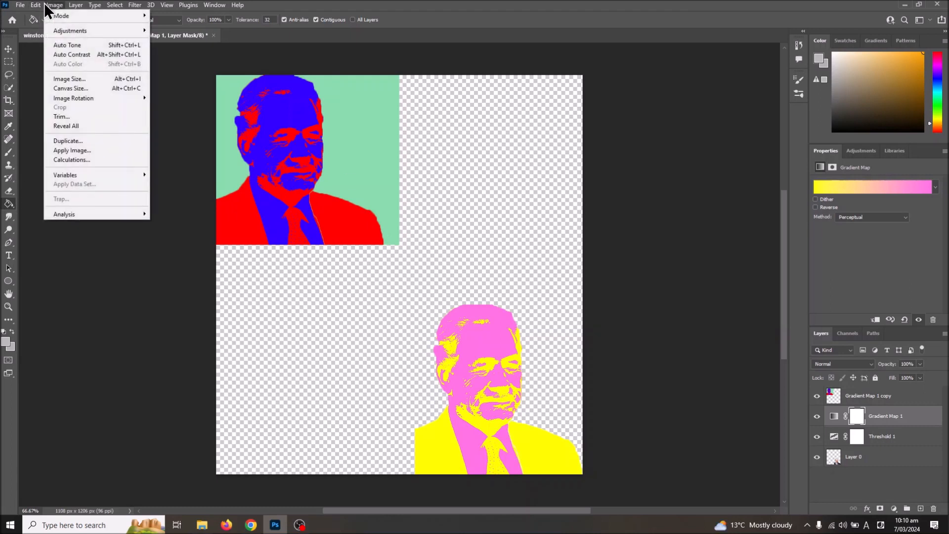
mouse_move(75, 5)
click(185, 16)
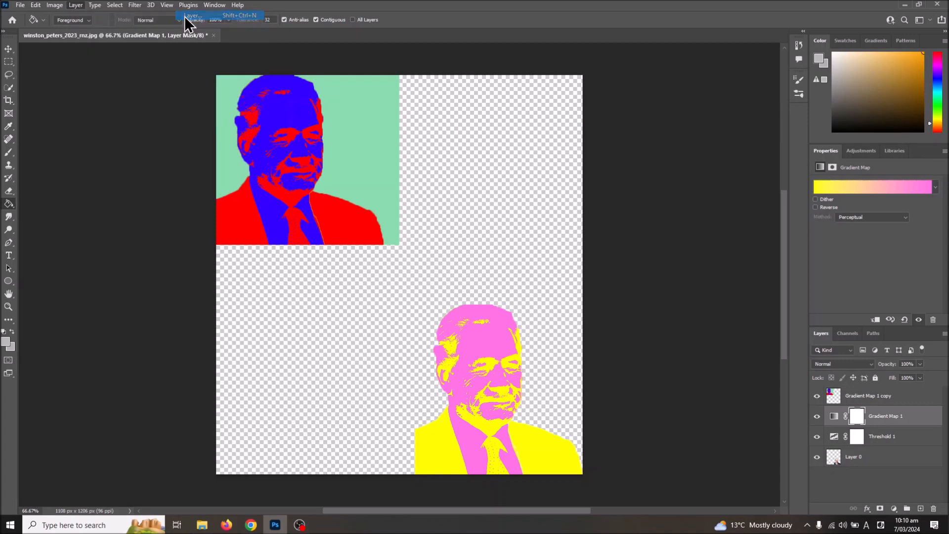
click(554, 151)
drag(844, 412, 840, 490)
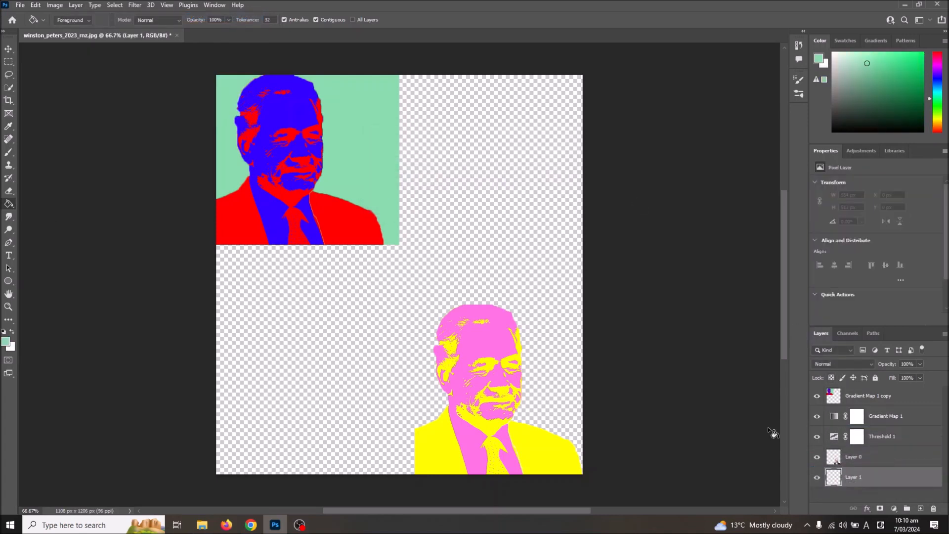
click(526, 288)
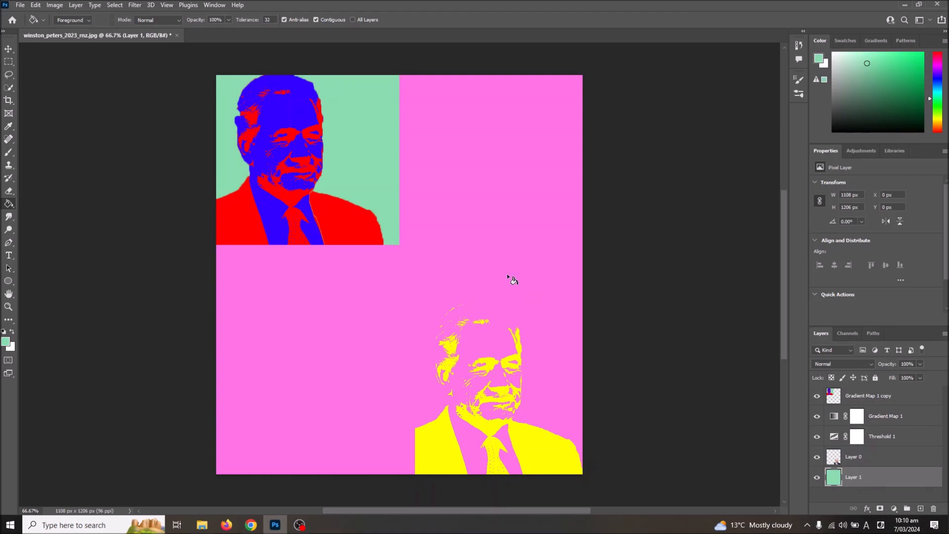
key(ctrl+z)
Set the foreground color to a fully saturated golden yellow and fill Layer 1 with it using the Paint Bucket
click(6, 342)
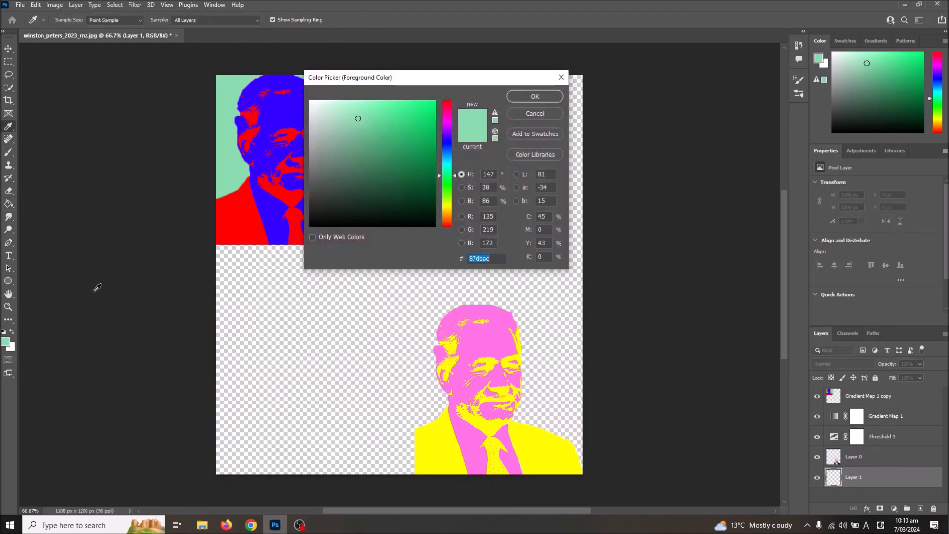
text(ffba00)
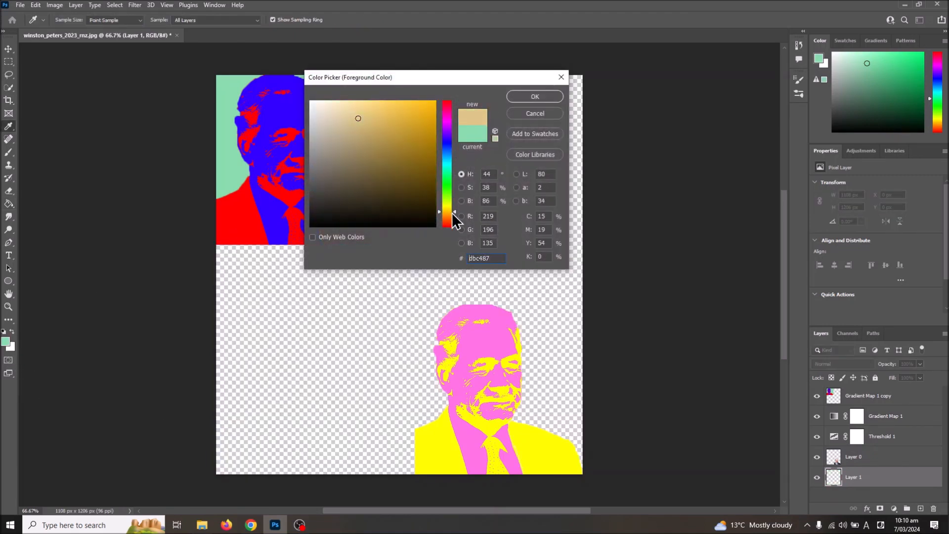
click(534, 97)
key(g)
click(494, 216)
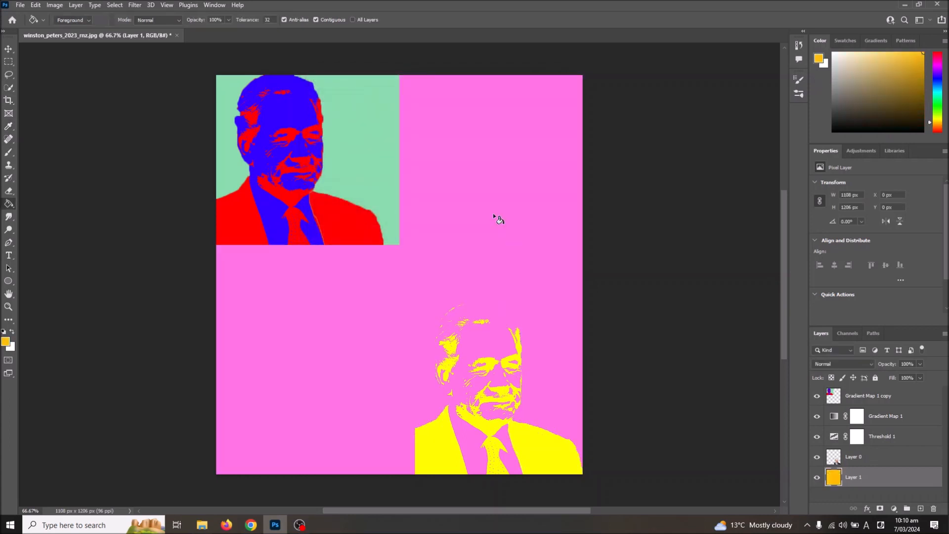
key(ctrl+z)
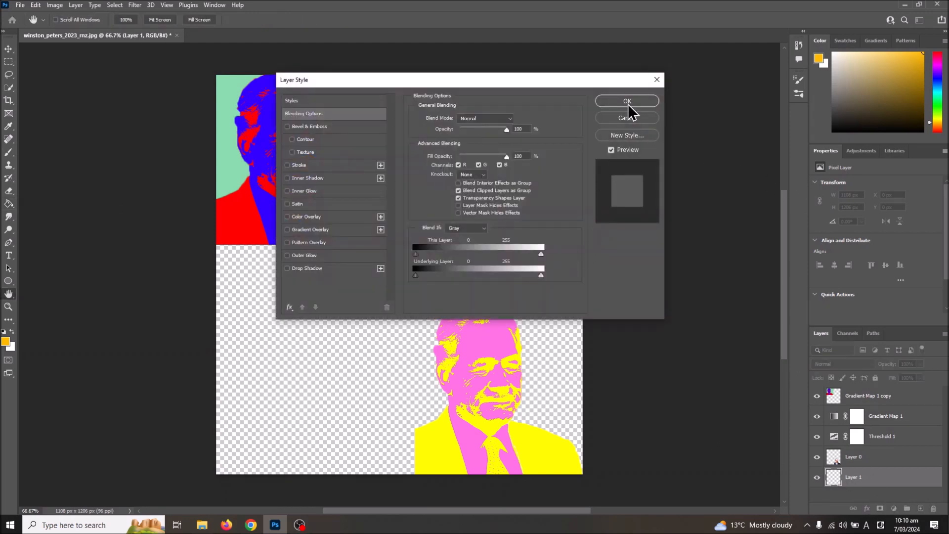
click(627, 102)
click(262, 357)
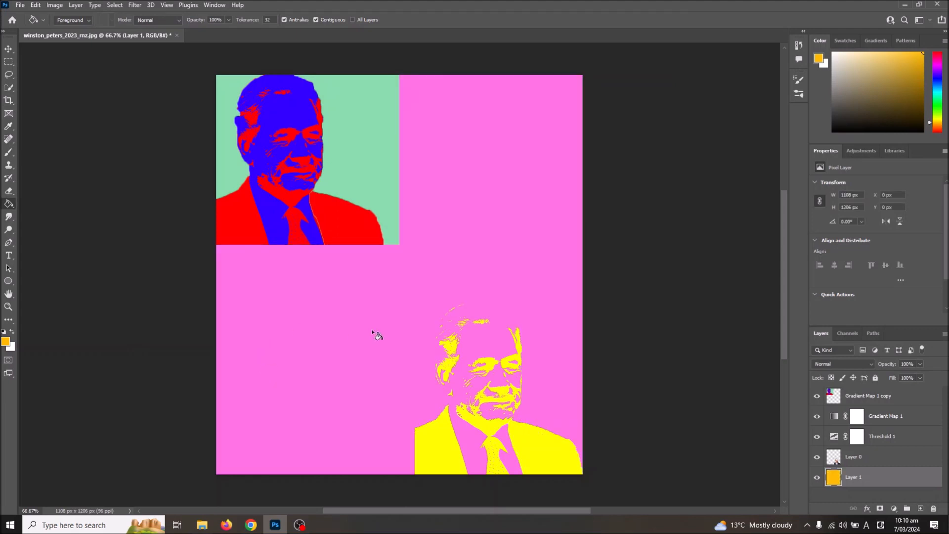
Undo the fill on Layer 1, then move the layer above Gradient Map 1 and fill it with golden yellow ffba00
key(ctrl+z)
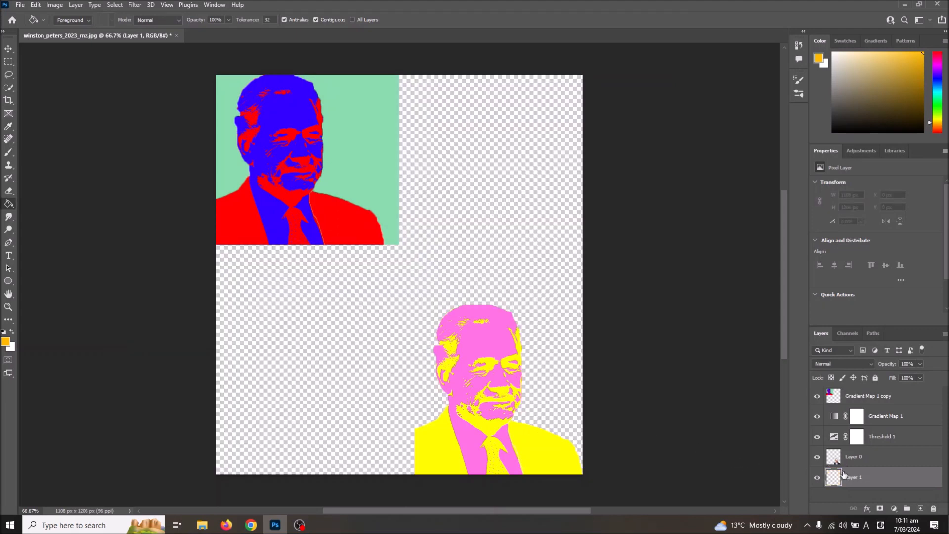
drag(843, 483, 844, 467)
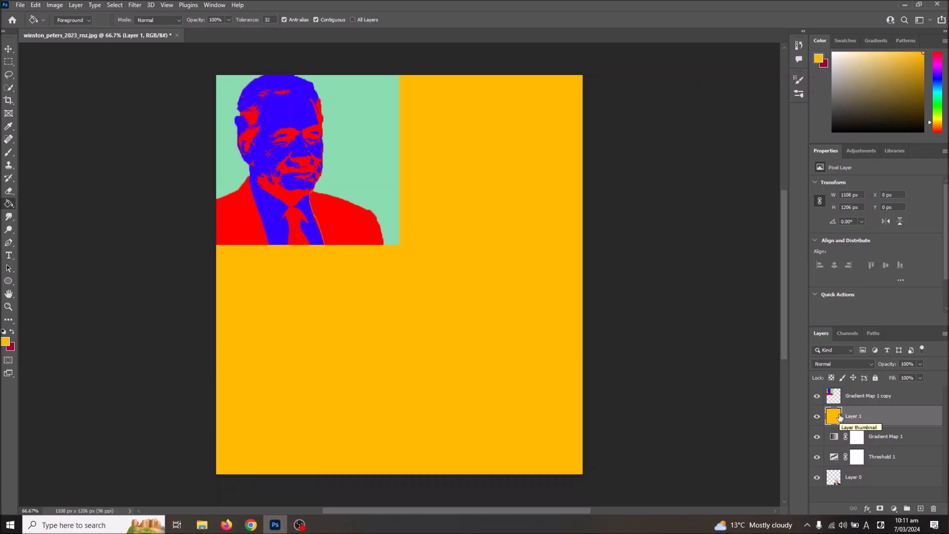
Duplicate the Gradient Map 1, Threshold 1 and Layer 0 layers together within the same document
click(879, 440)
click(872, 488)
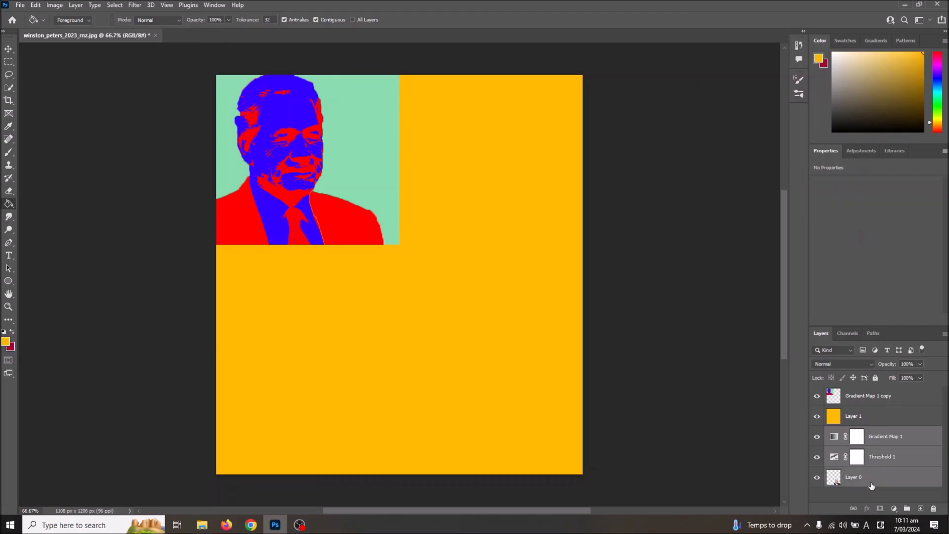
right_click(873, 487)
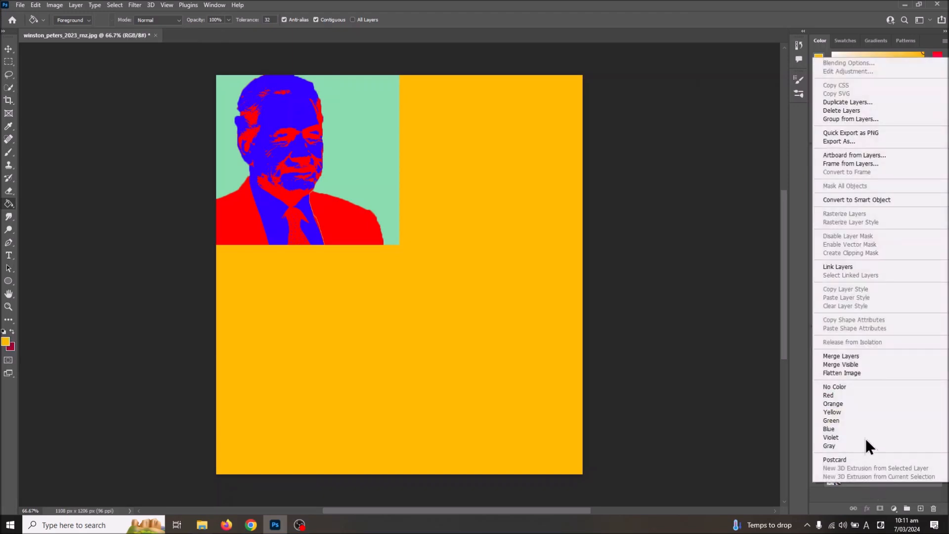
click(856, 101)
click(496, 143)
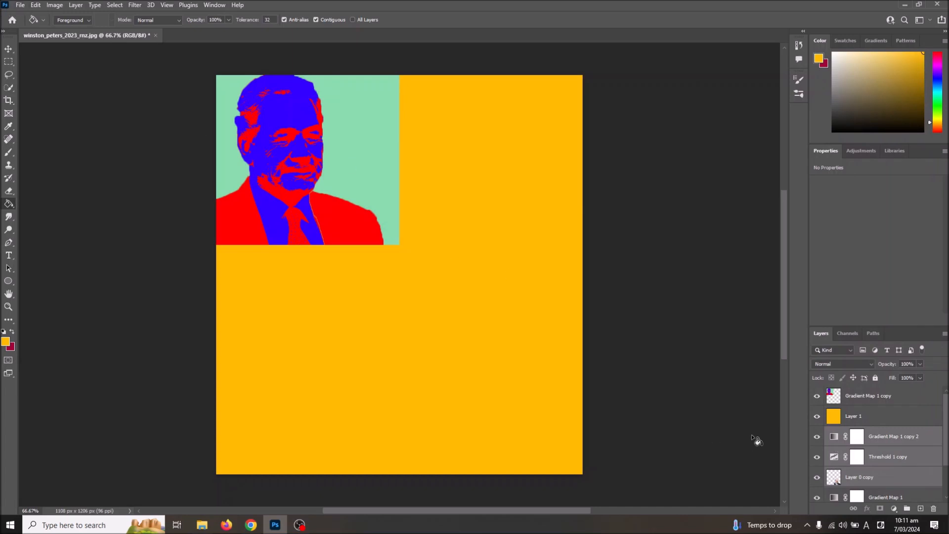
Merge the three duplicated layers into one pink-and-yellow portrait layer and place it directly above Layer 1
right_click(857, 475)
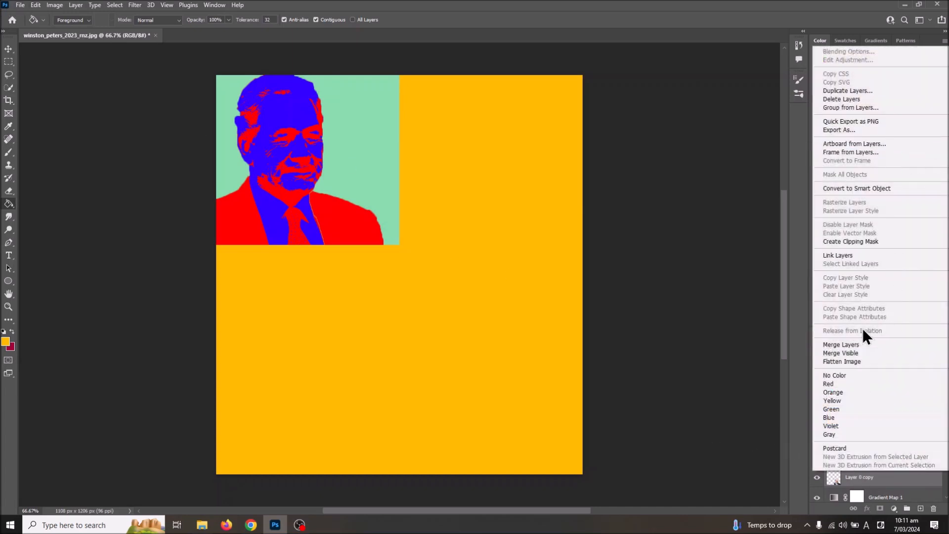
click(856, 344)
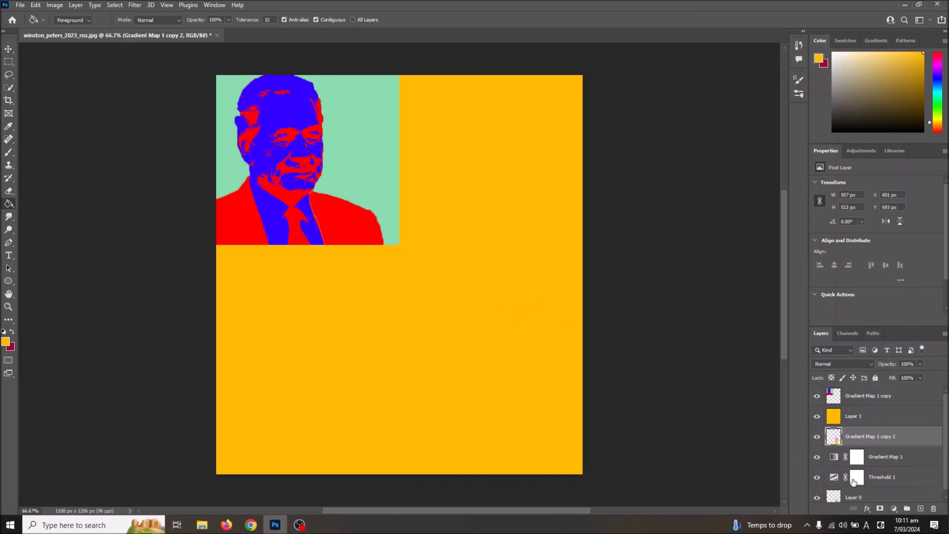
drag(844, 440, 848, 407)
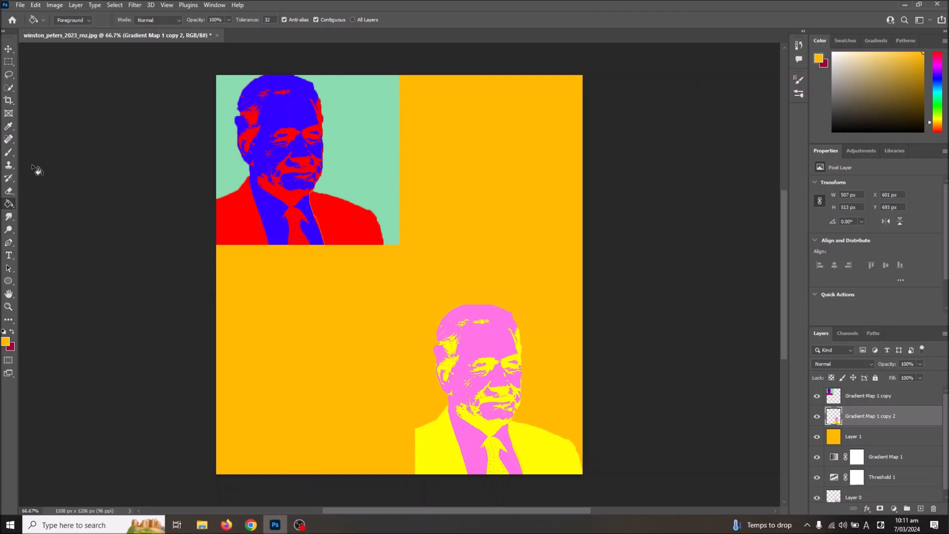
Merge the pink-and-yellow portrait layer with the golden yellow Layer 1
shift+click(850, 438)
right_click(850, 437)
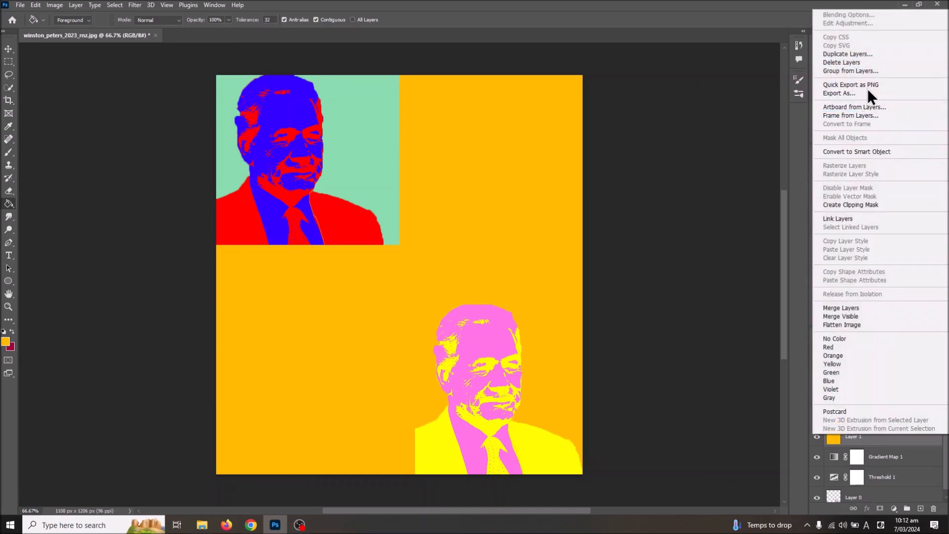
click(862, 309)
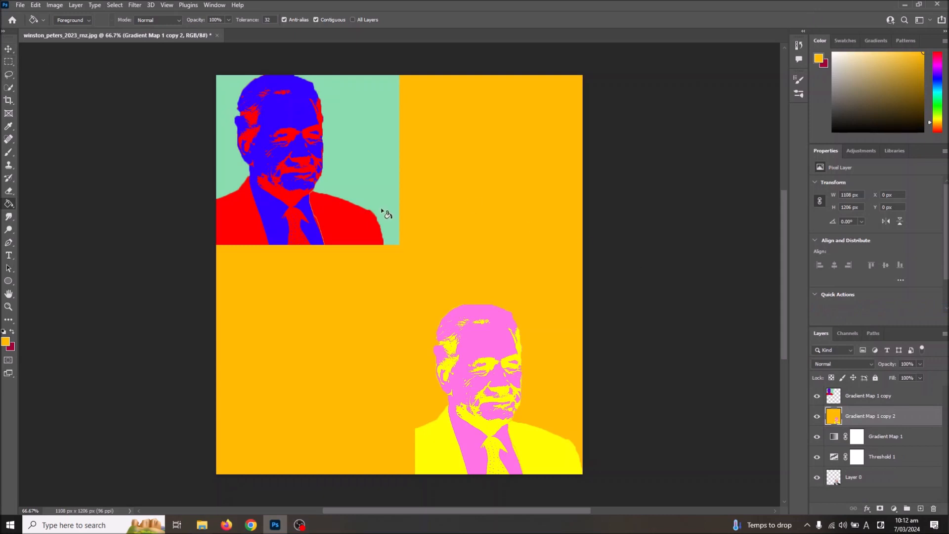
Move the merged golden yellow panel to about X -554 px, Y -178 px, directly beneath the mint green panel behind its layer
key(ctrl+t)
drag(515, 422, 334, 369)
key(Return)
key(g)
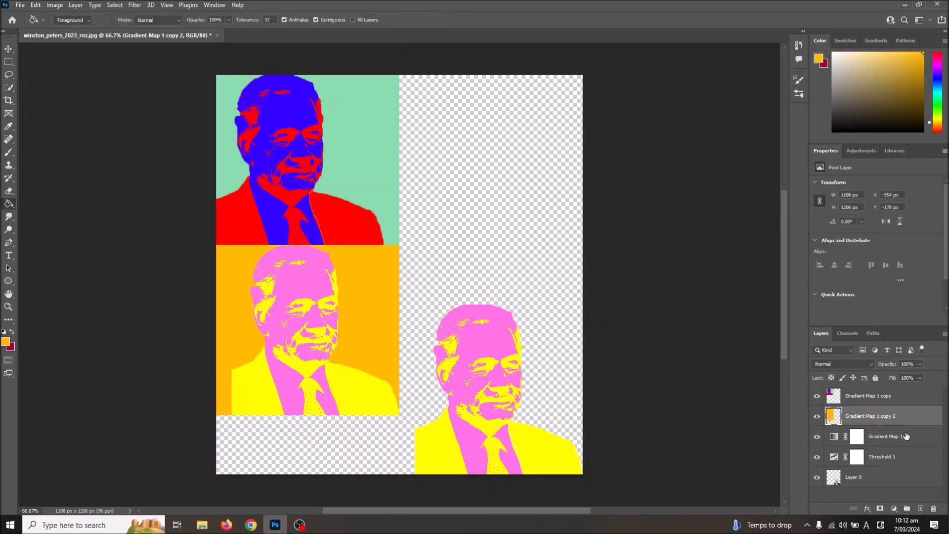
Change the yellow start stop of the Gradient Map 1 gradient to bright green 00ff18
click(856, 441)
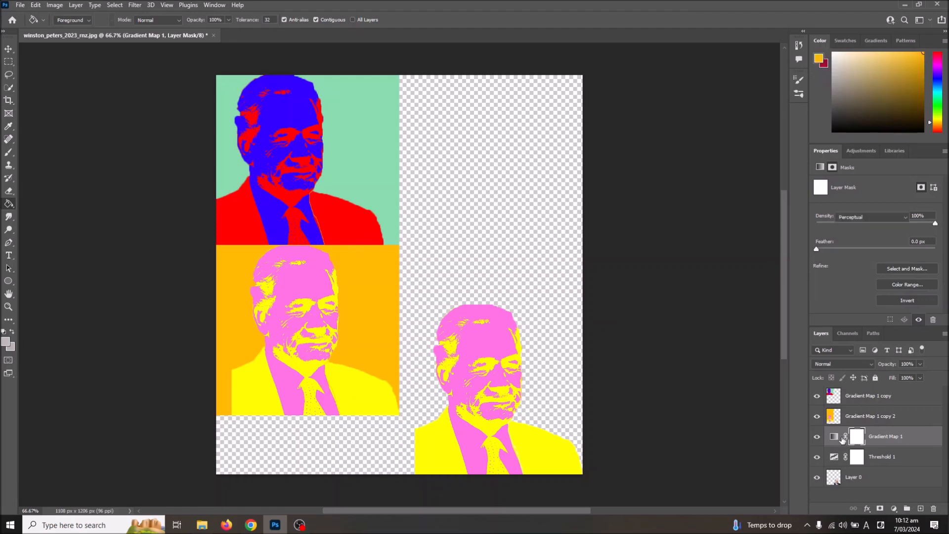
click(835, 437)
click(900, 188)
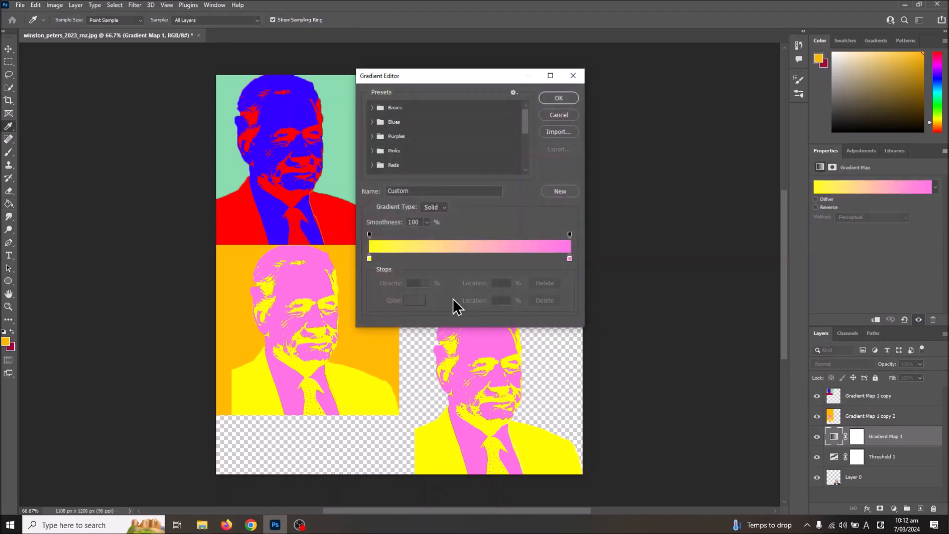
click(372, 259)
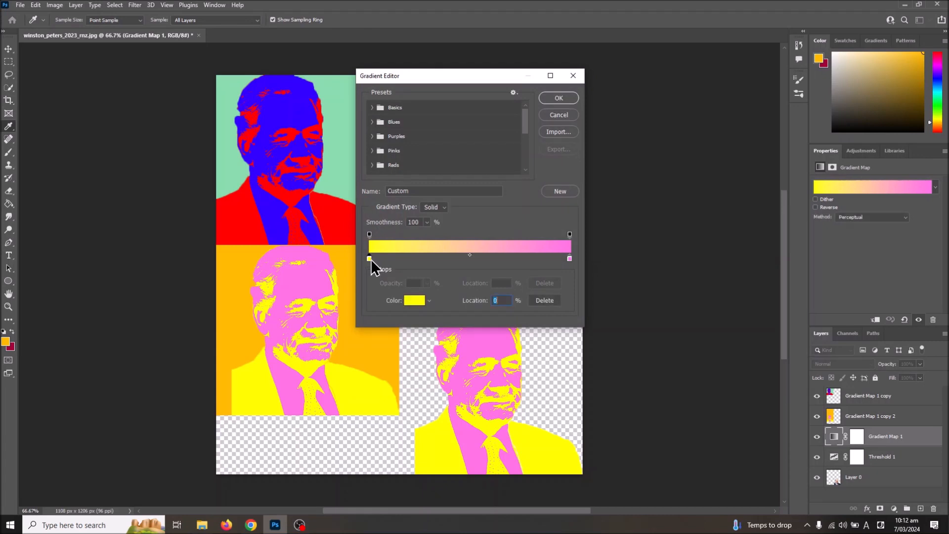
click(416, 300)
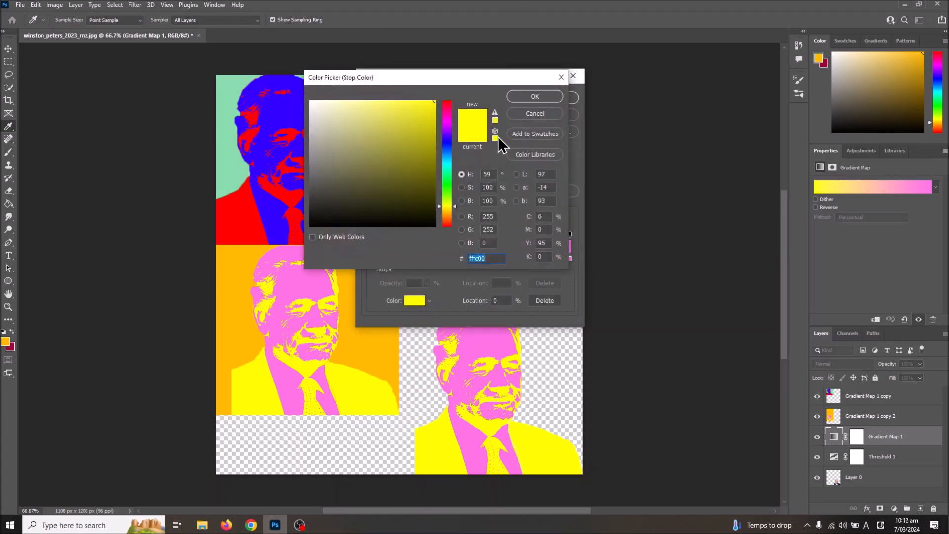
mouse_move(449, 179)
mouse_down()
mouse_move(439, 165)
mouse_move(440, 120)
mouse_move(427, 165)
mouse_move(453, 185)
mouse_up()
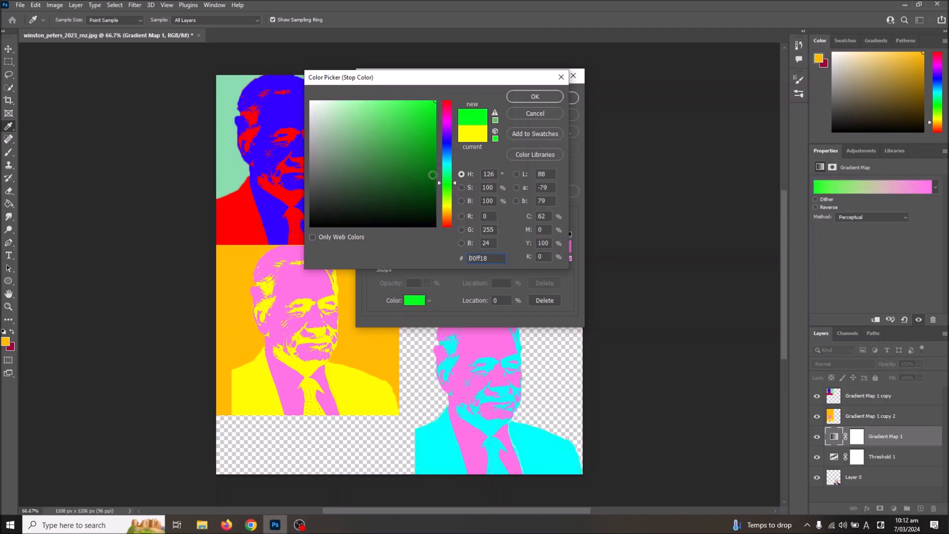
click(385, 175)
mouse_move(386, 175)
mouse_down()
mouse_move(399, 150)
mouse_move(411, 168)
mouse_move(384, 121)
mouse_move(405, 148)
mouse_move(445, 103)
mouse_move(488, 98)
mouse_up()
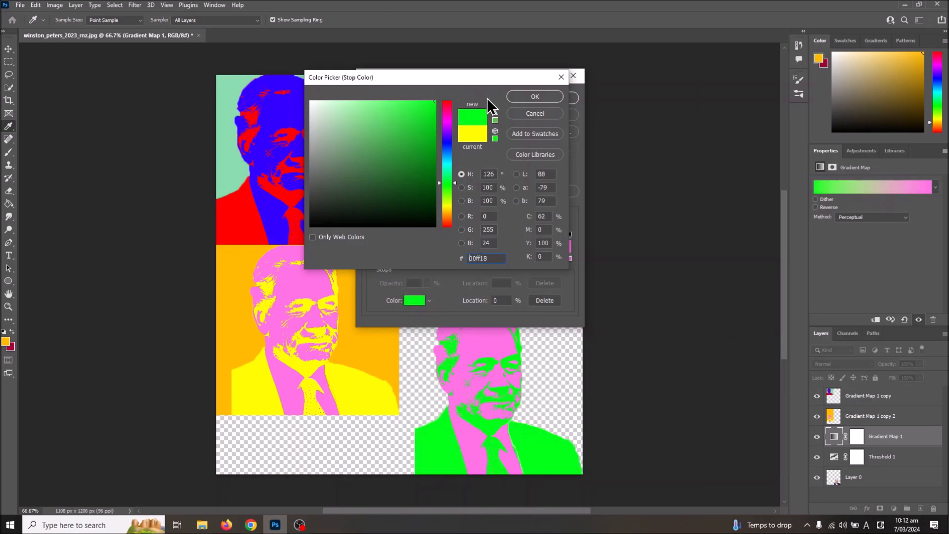
click(549, 98)
Change the pink end stop of the Gradient Map 1 gradient to light orange ffd271 and apply the gradient
click(568, 258)
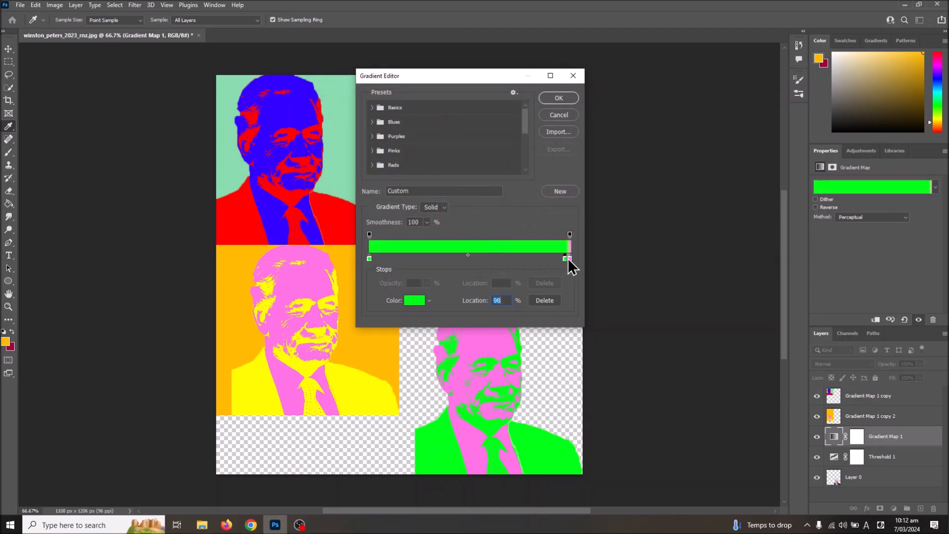
drag(567, 258, 362, 267)
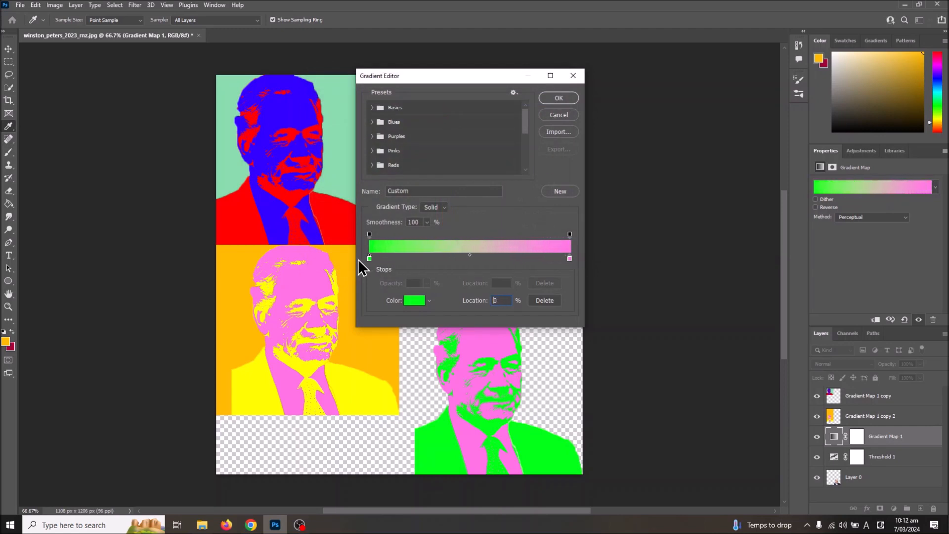
click(570, 259)
click(414, 300)
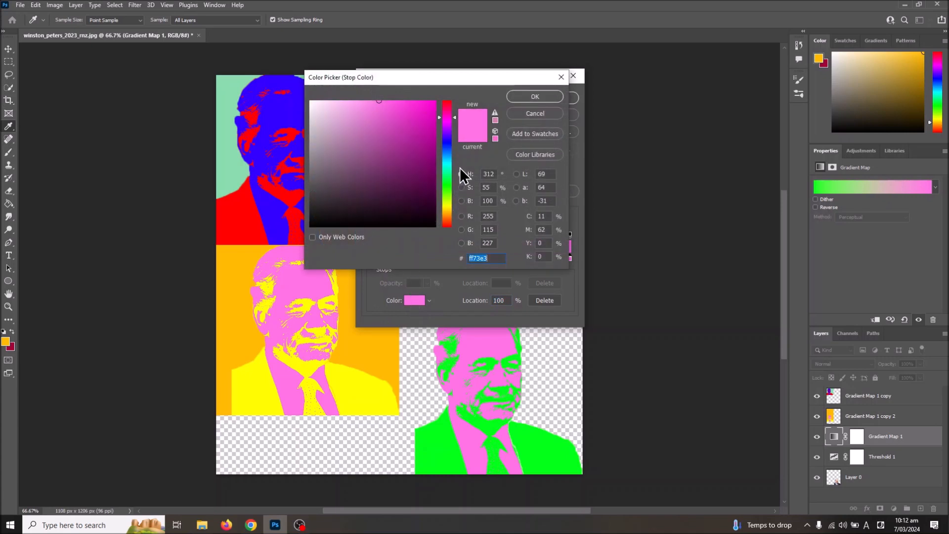
mouse_move(446, 121)
mouse_down()
mouse_move(447, 107)
mouse_move(443, 233)
mouse_move(455, 197)
mouse_move(453, 221)
mouse_move(454, 213)
mouse_up()
drag(416, 120, 540, 49)
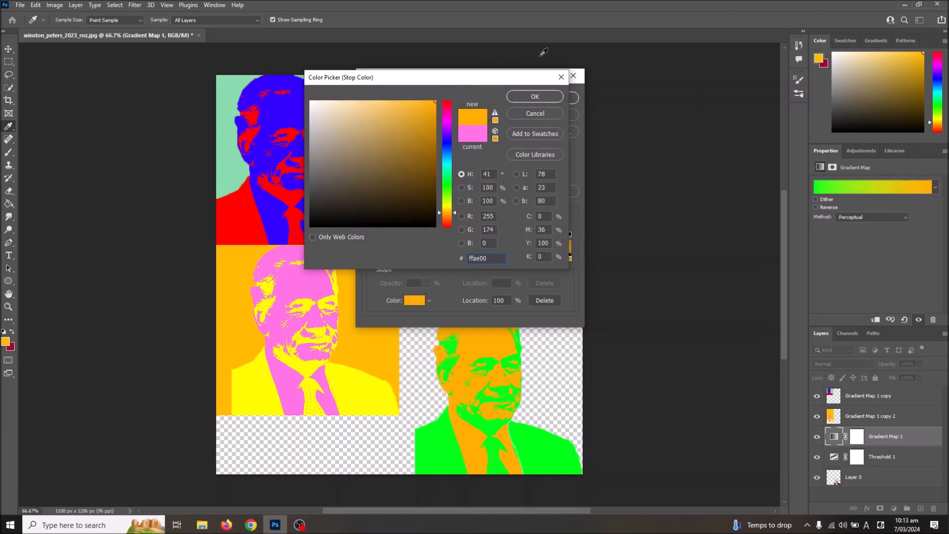
mouse_move(426, 160)
mouse_down()
mouse_move(424, 144)
mouse_move(385, 119)
mouse_move(392, 99)
mouse_move(380, 102)
mouse_up()
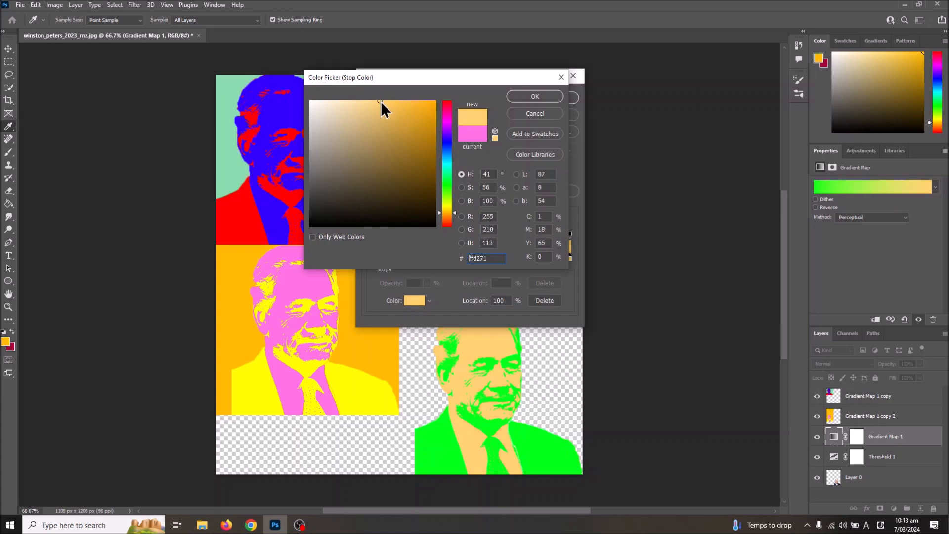
click(535, 97)
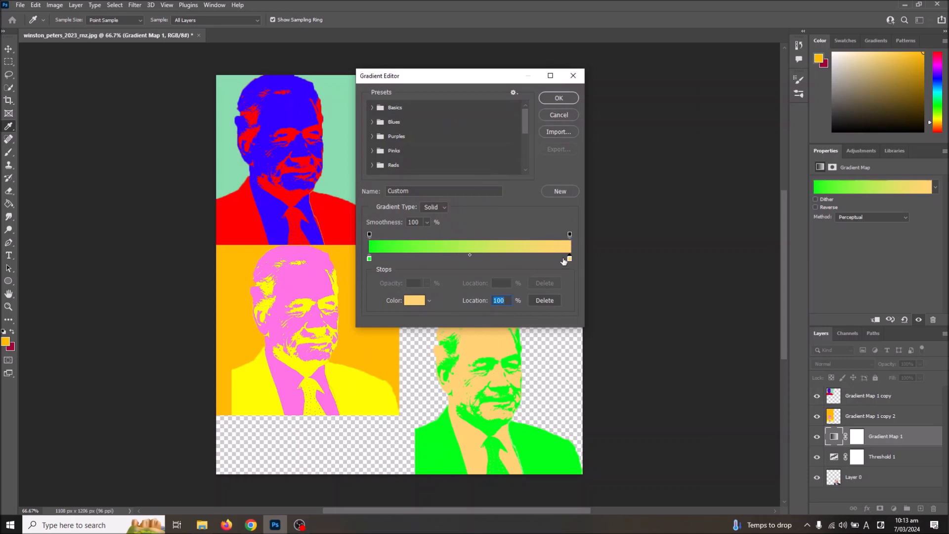
click(559, 99)
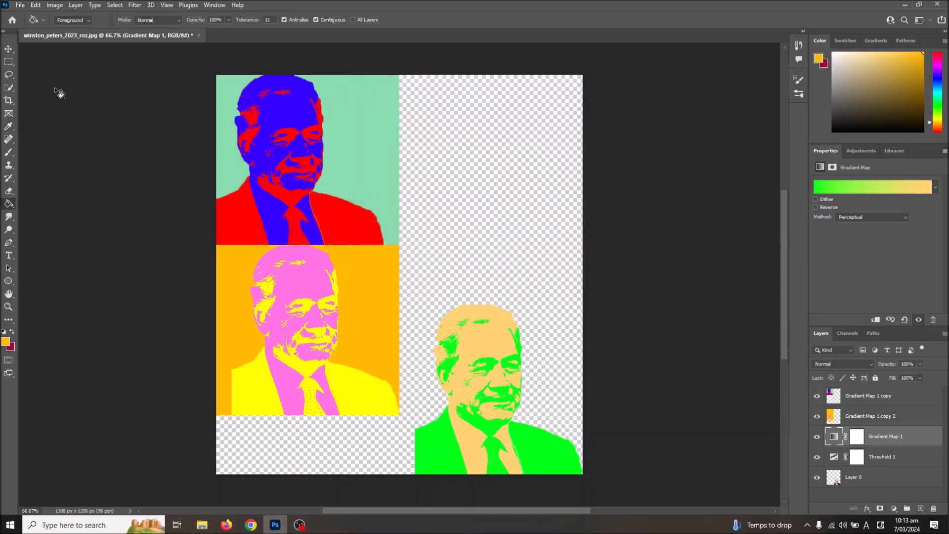
Add a new empty layer directly above Gradient Map 1
click(78, 6)
mouse_move(80, 19)
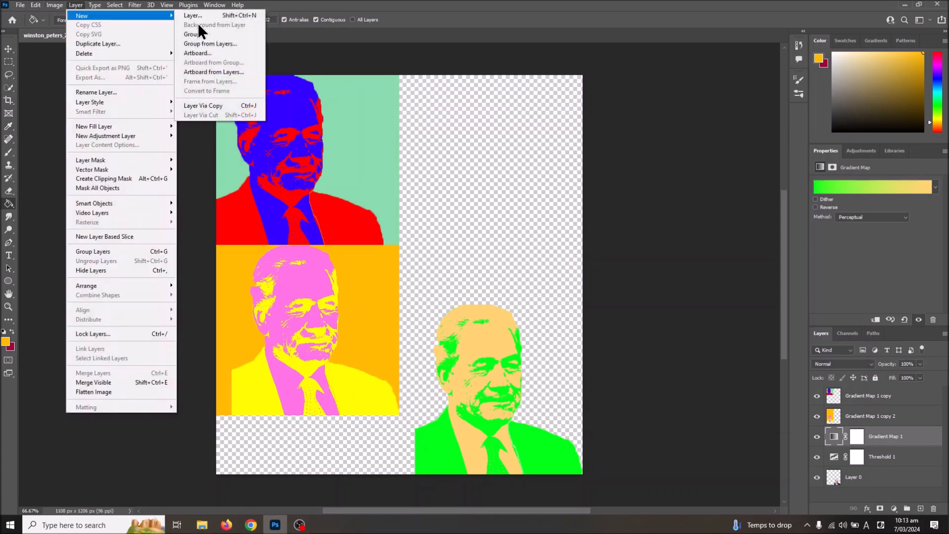
click(201, 17)
click(553, 150)
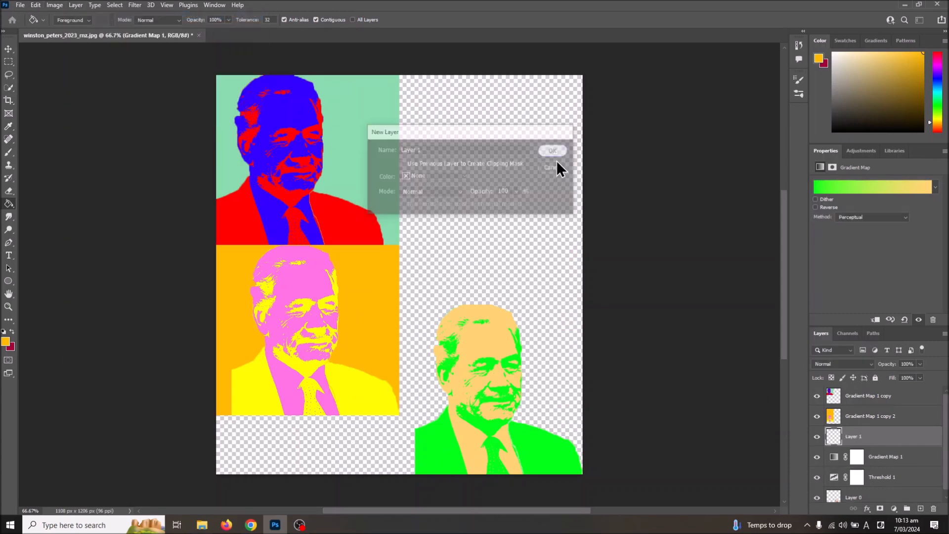
Swap the foreground and background colors and fill the new Layer 1 with crimson using the Paint Bucket
click(6, 341)
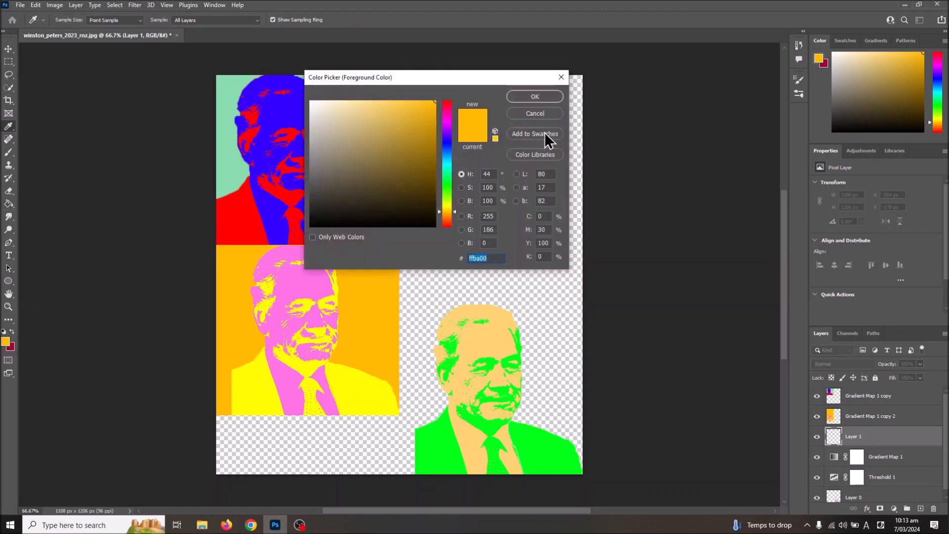
click(535, 114)
click(13, 333)
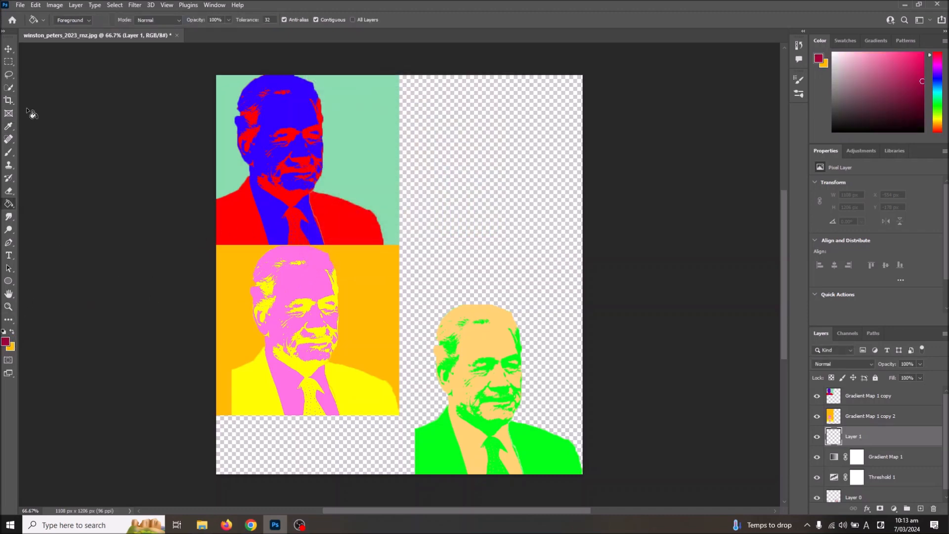
click(448, 218)
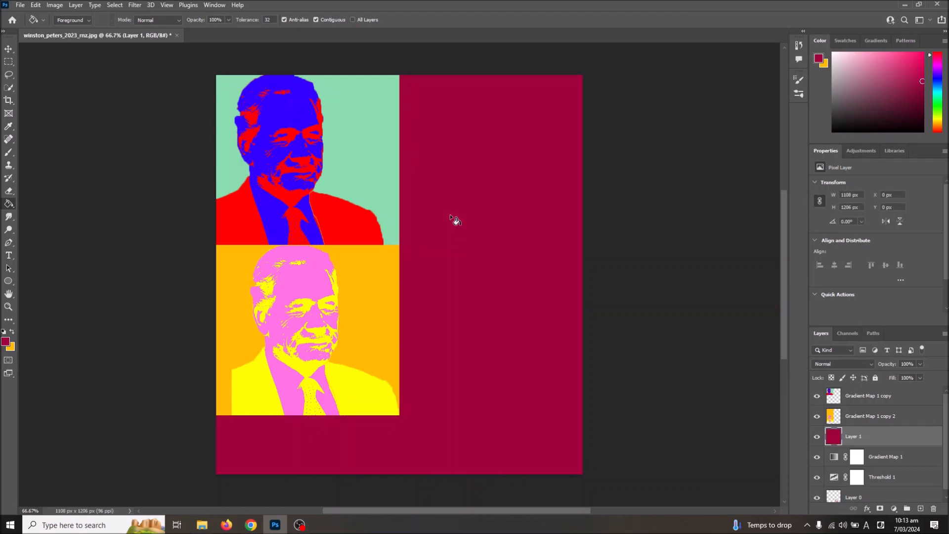
Duplicate the recolored Gradient Map 1, Threshold 1 and Layer 0 layers together in the same document
scroll(852, 477, down, 1)
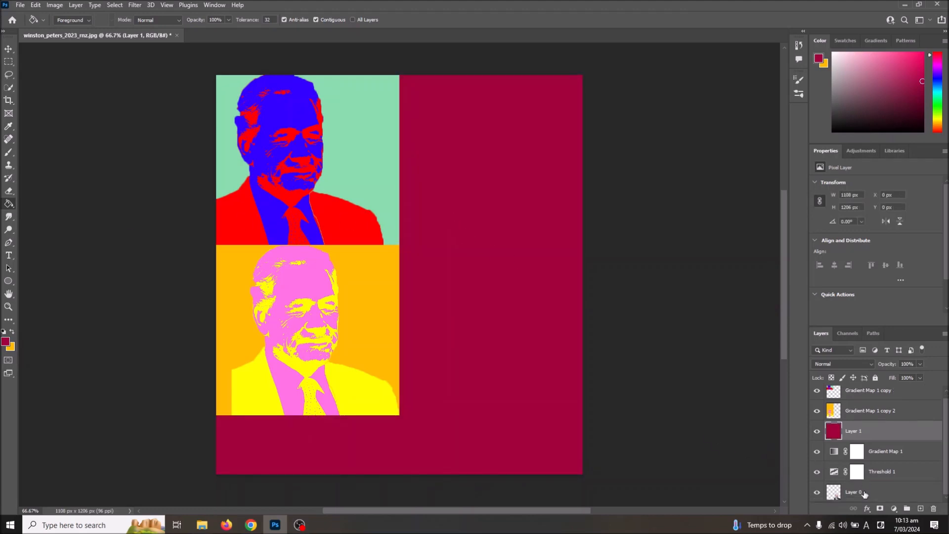
click(866, 499)
shift+click(881, 451)
right_click(880, 461)
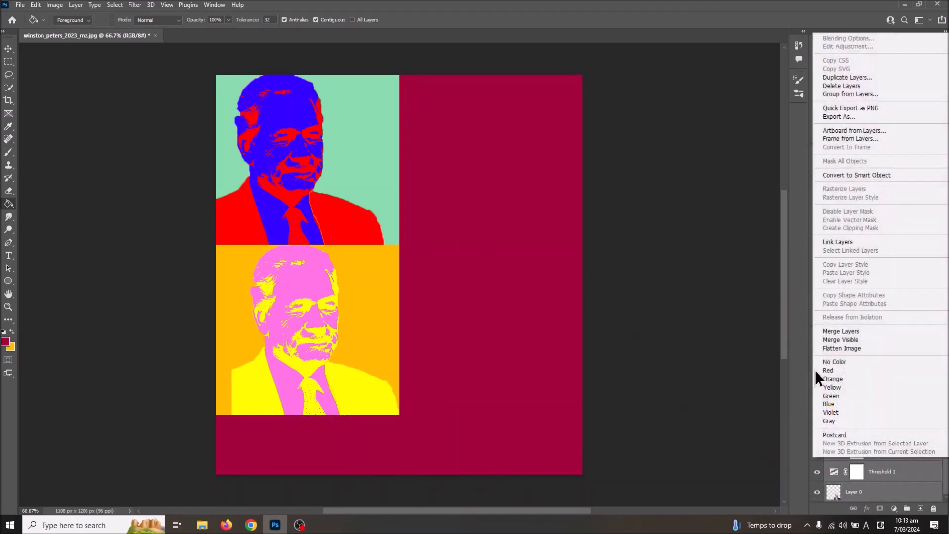
click(847, 78)
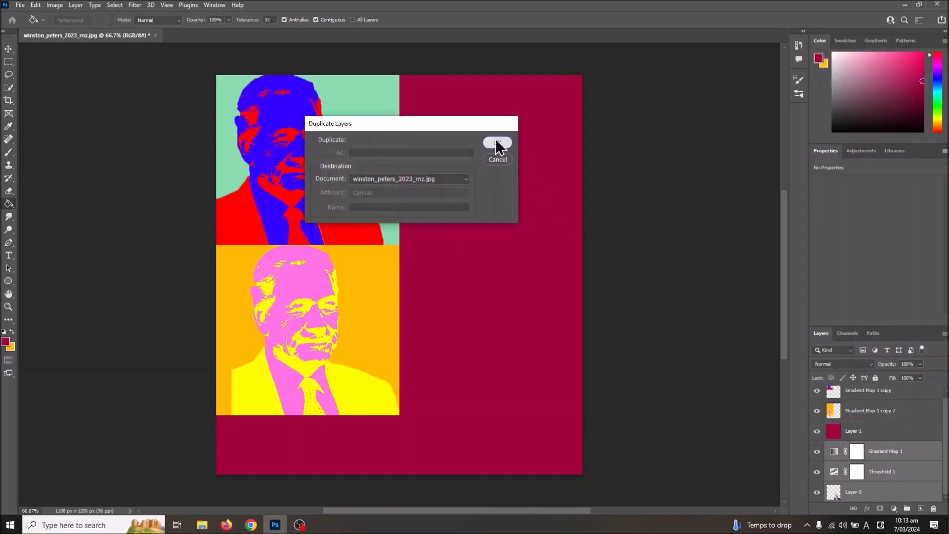
click(496, 140)
Merge the duplicated layers into one green-and-light-orange portrait layer and place it directly above the crimson Layer 1
right_click(867, 465)
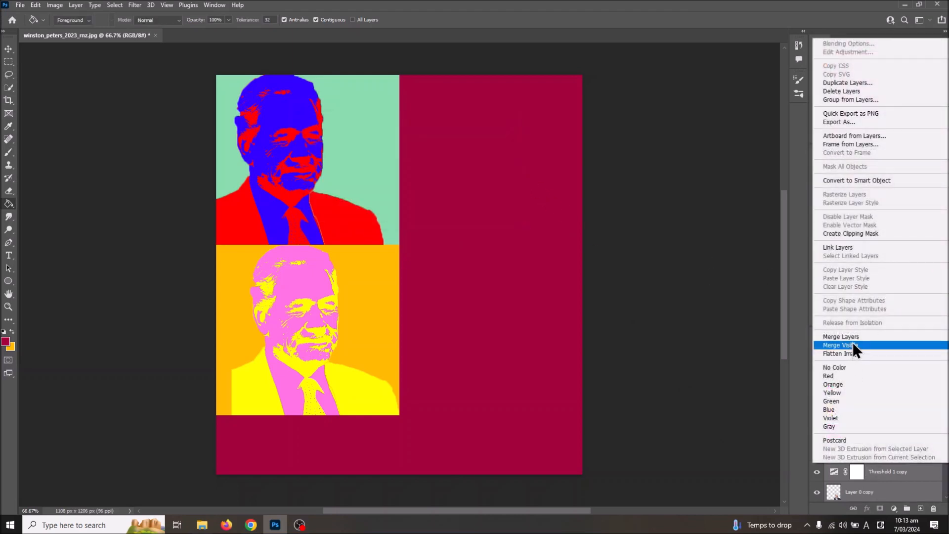
click(853, 340)
drag(850, 457, 857, 427)
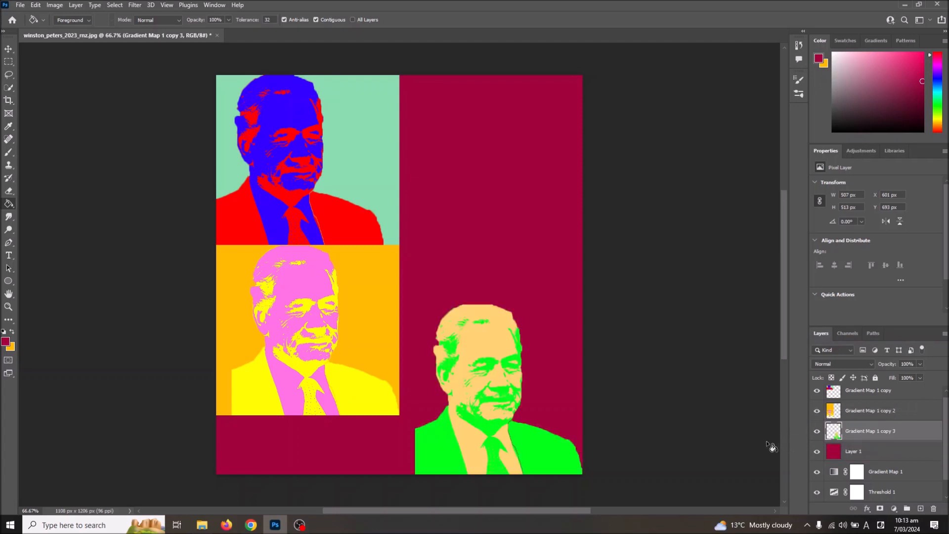
Merge the green-and-light-orange portrait layer with the crimson Layer 1 into a single layer
ctrl+click(860, 453)
right_click(861, 452)
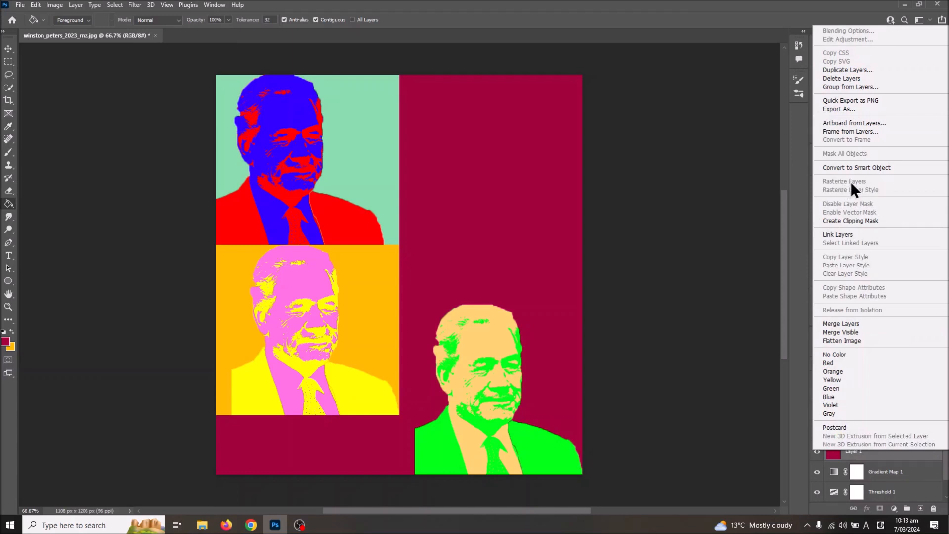
click(841, 323)
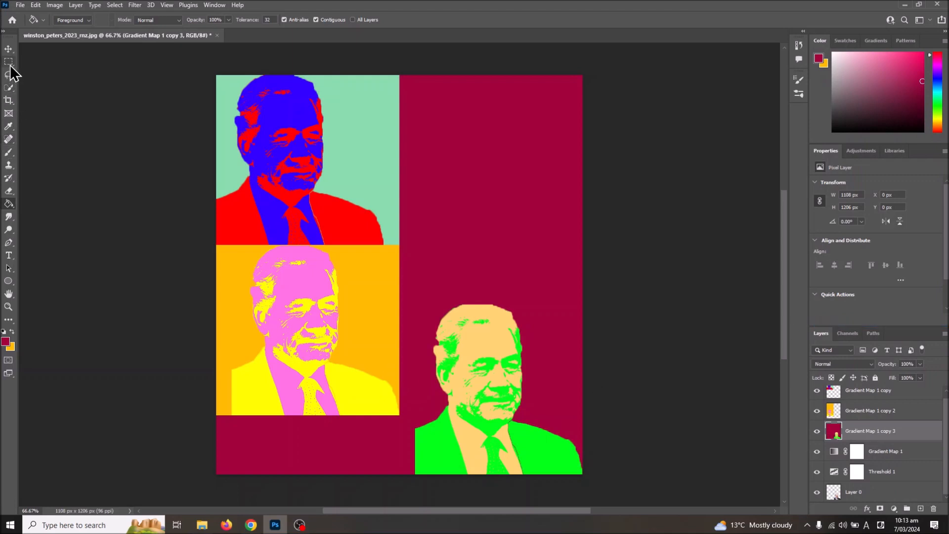
Move the merged crimson panel to about X -46 px, Y -693 px, so its portrait sits beside the blue-and-red panel
key(v)
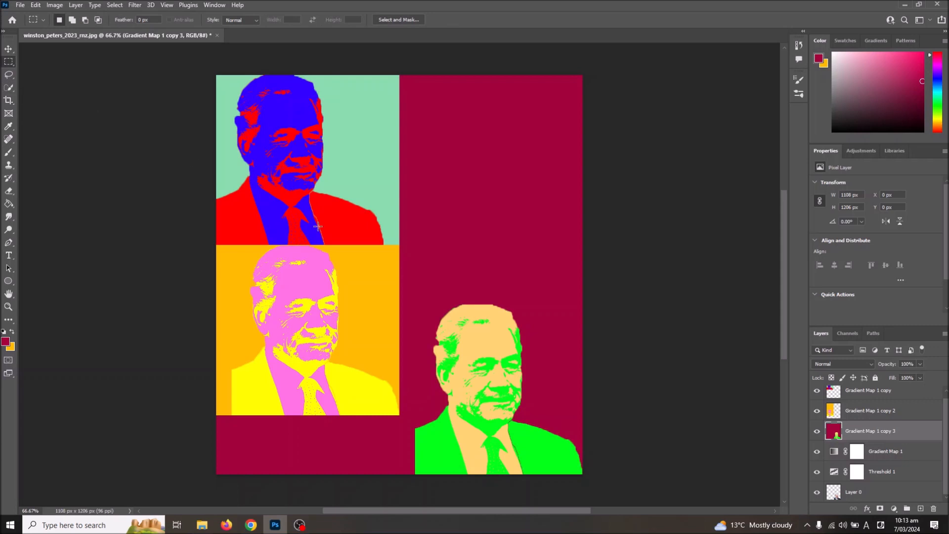
key(ctrl+t)
drag(482, 409, 468, 184)
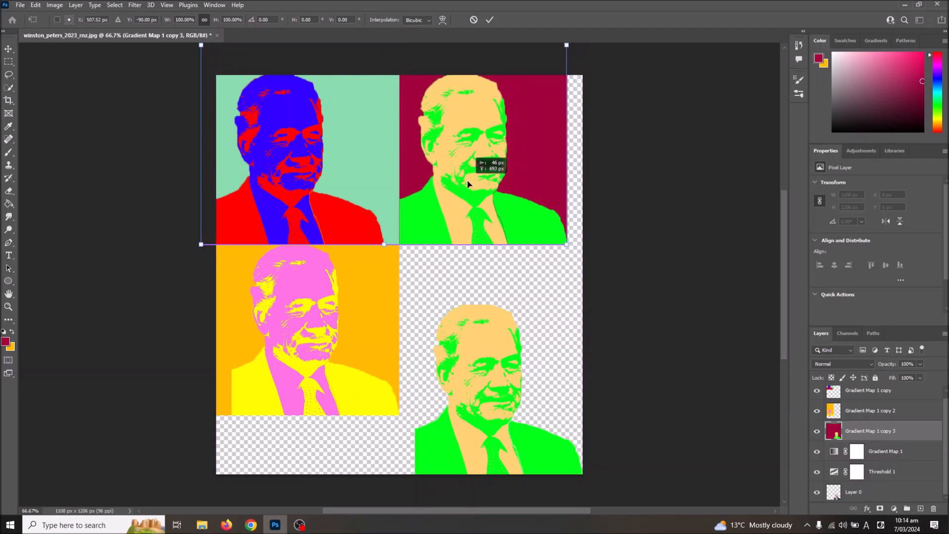
drag(467, 184, 467, 184)
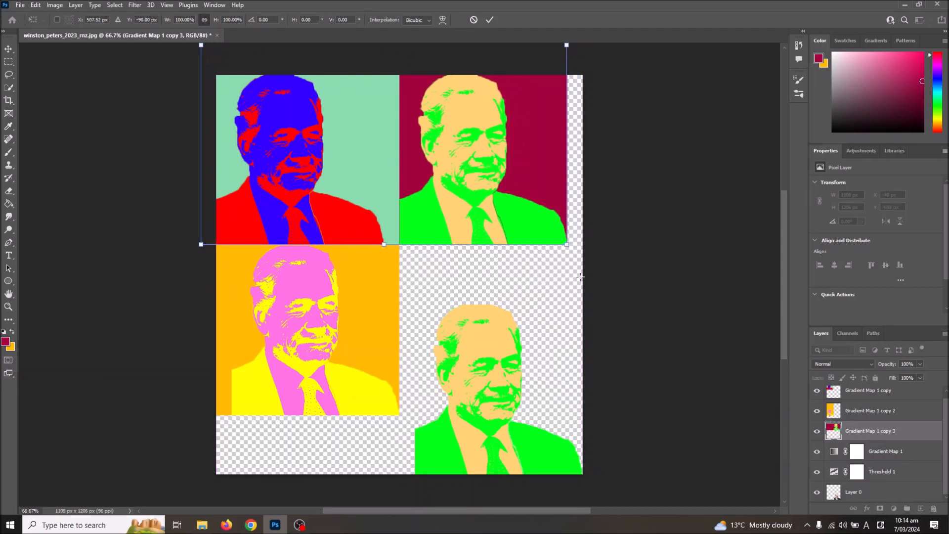
key(m)
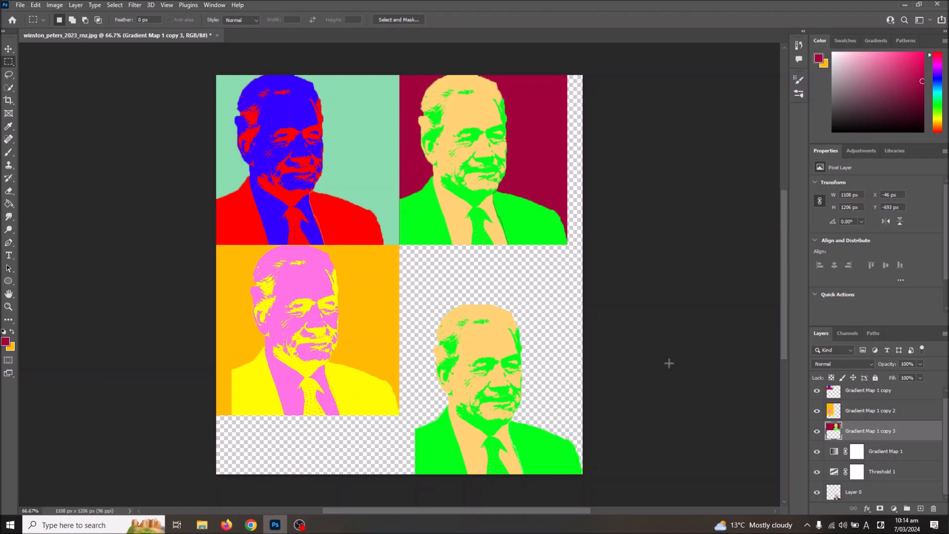
Edit the Gradient Map 1 gradient and set its 0% color stop to magenta ea00ff
click(890, 456)
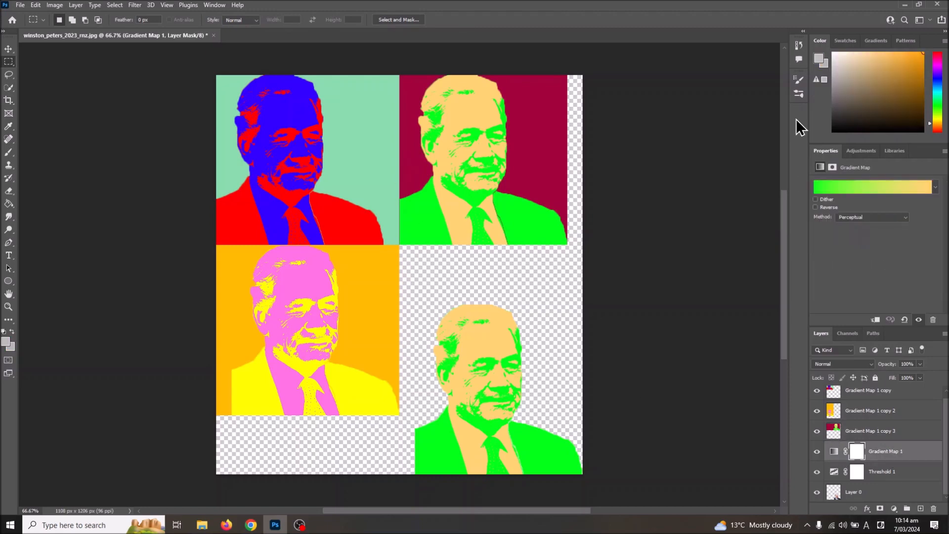
click(831, 186)
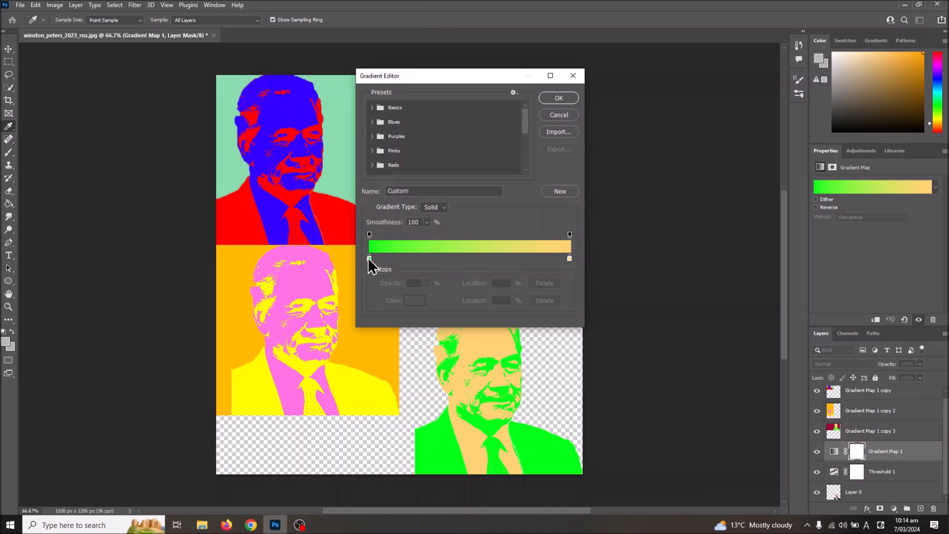
drag(473, 79, 655, 95)
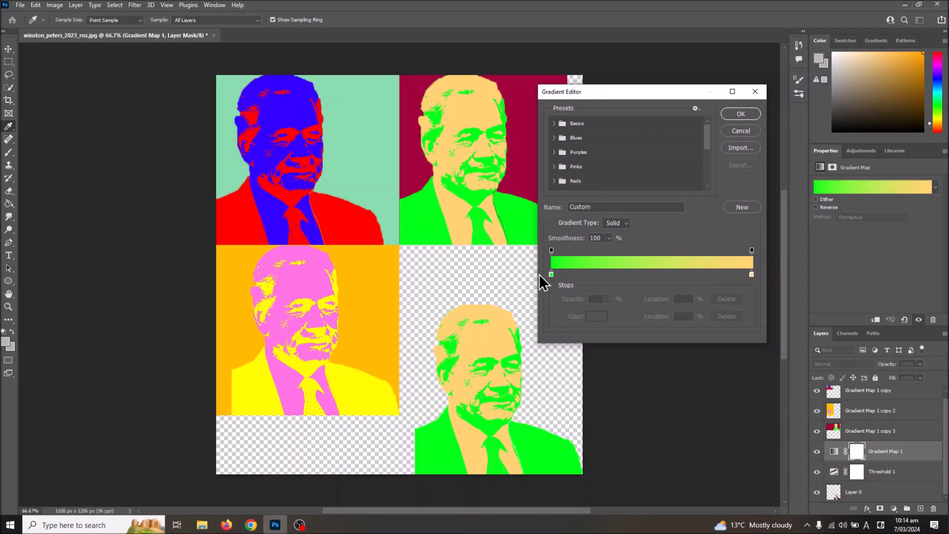
click(551, 275)
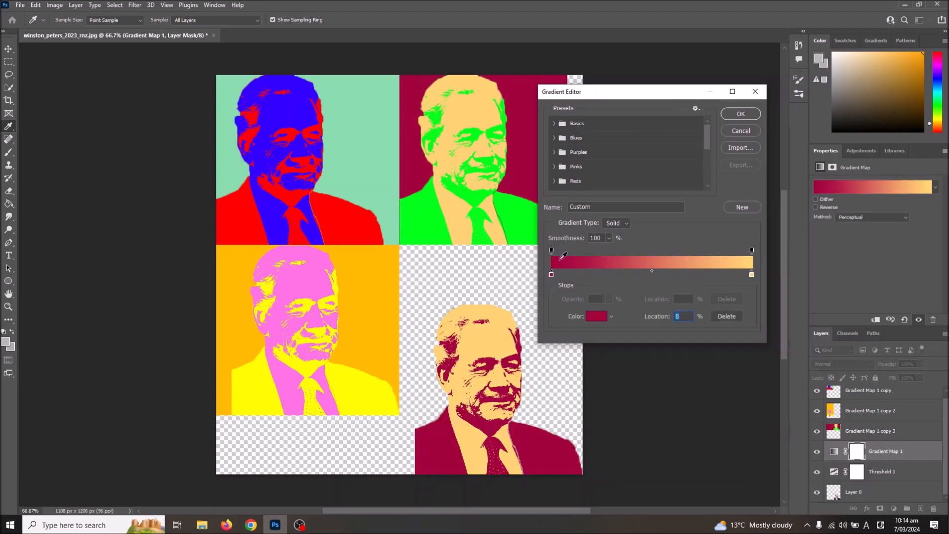
click(596, 319)
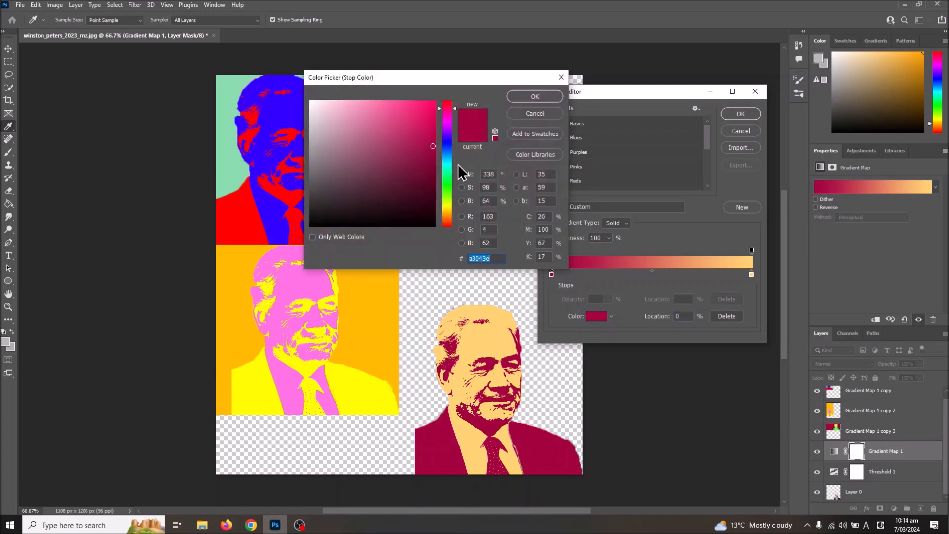
click(448, 123)
drag(432, 134, 458, 80)
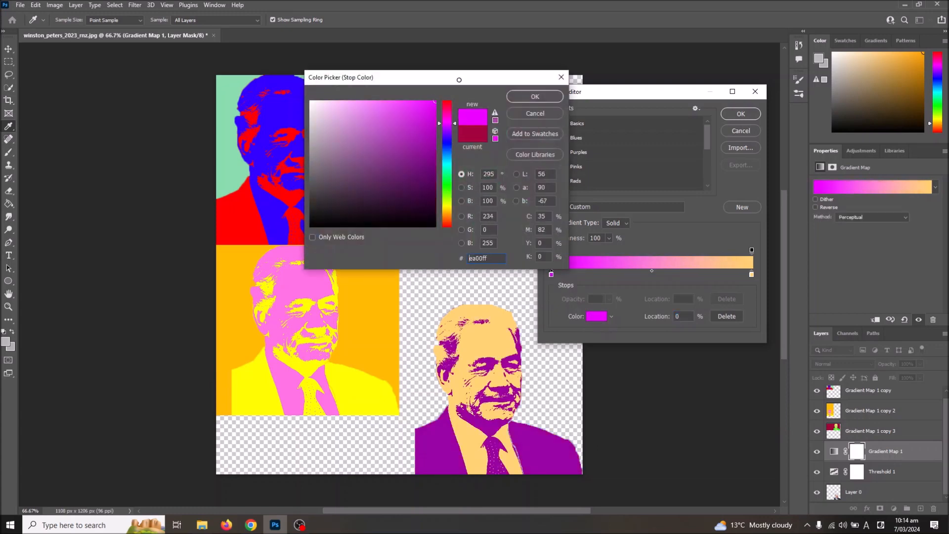
click(535, 98)
Set the gradient's 100% color stop to light blue 7fe2ff and apply the edited gradient
click(751, 275)
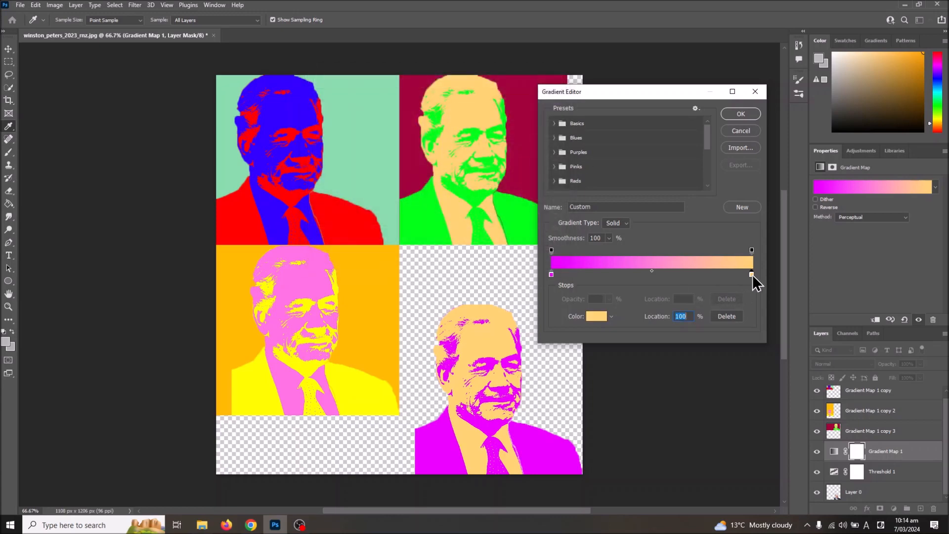
click(602, 317)
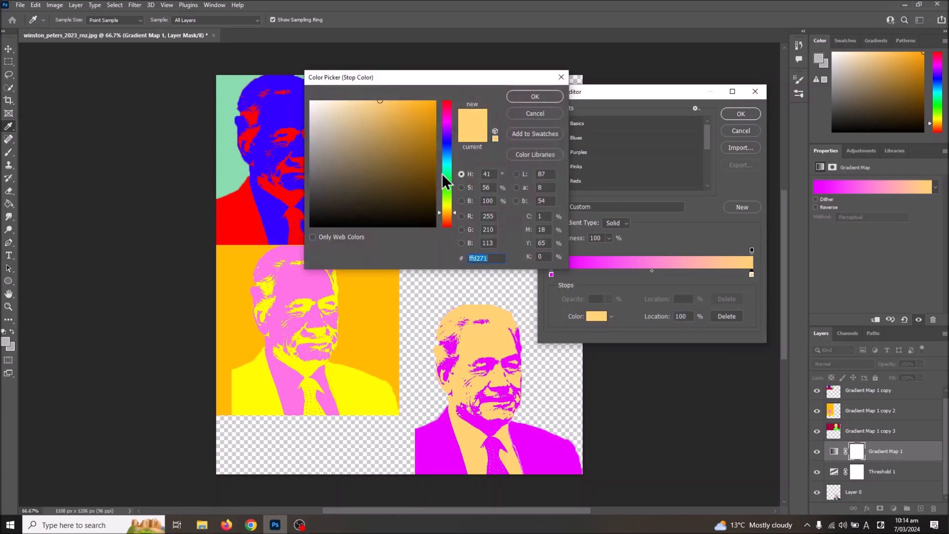
drag(442, 78, 512, 232)
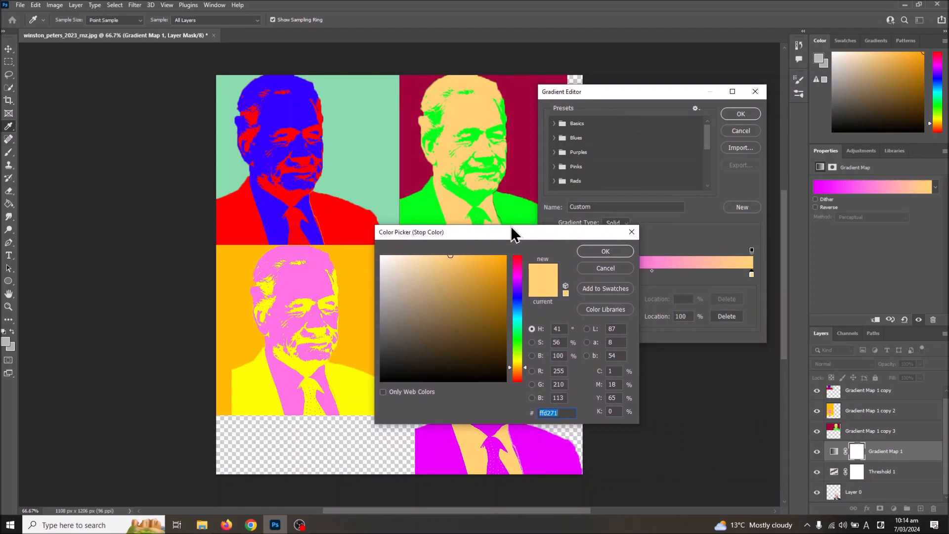
drag(511, 232, 693, 242)
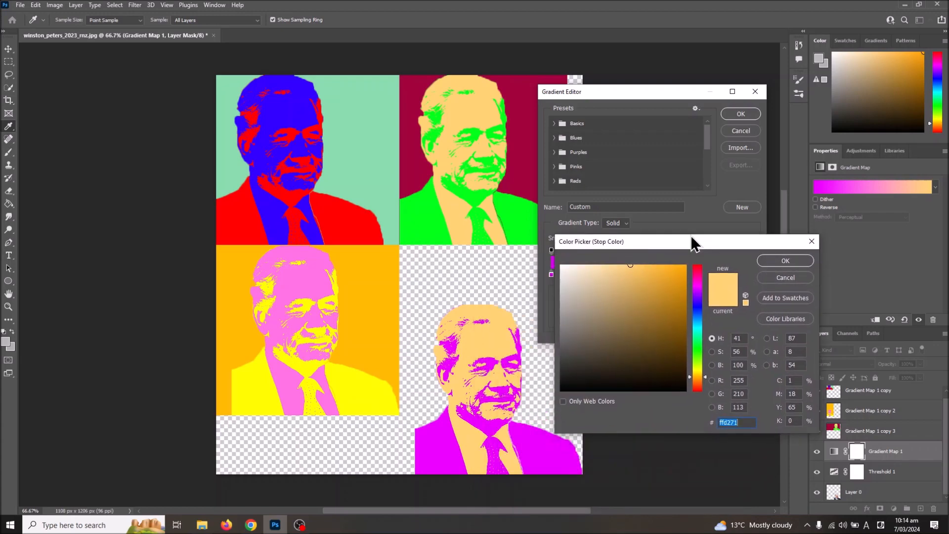
drag(692, 242, 288, 159)
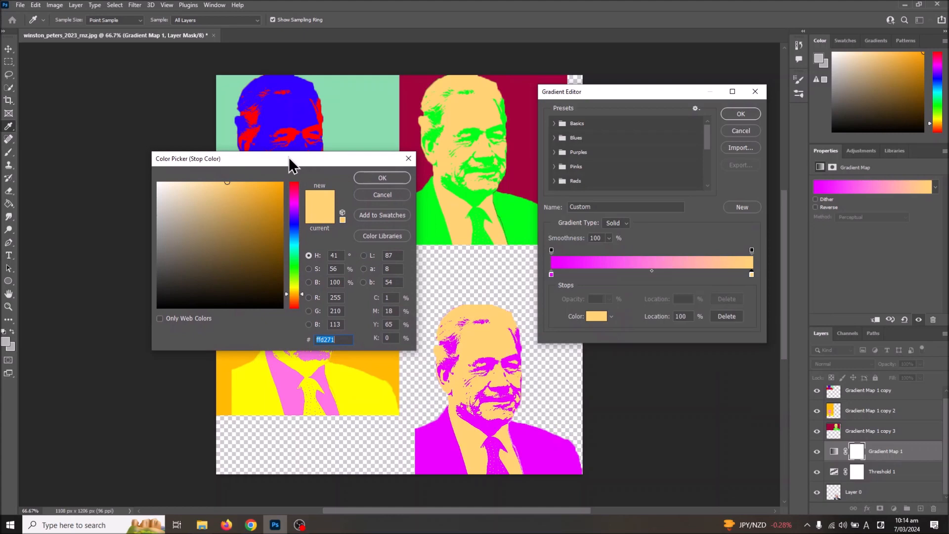
text(23acd3)
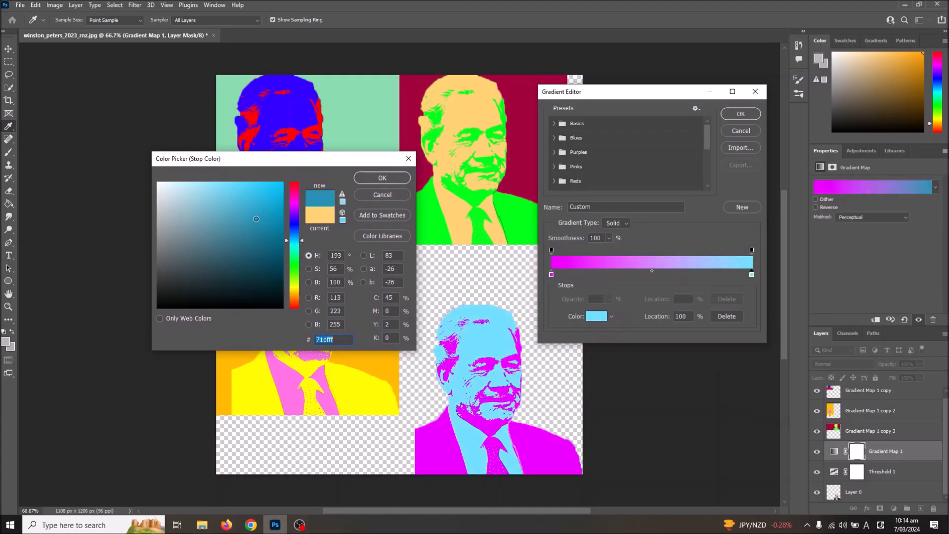
mouse_move(262, 203)
mouse_down()
mouse_move(241, 193)
mouse_move(263, 193)
mouse_move(297, 171)
mouse_move(294, 186)
mouse_move(232, 181)
mouse_move(221, 164)
mouse_move(222, 174)
mouse_up()
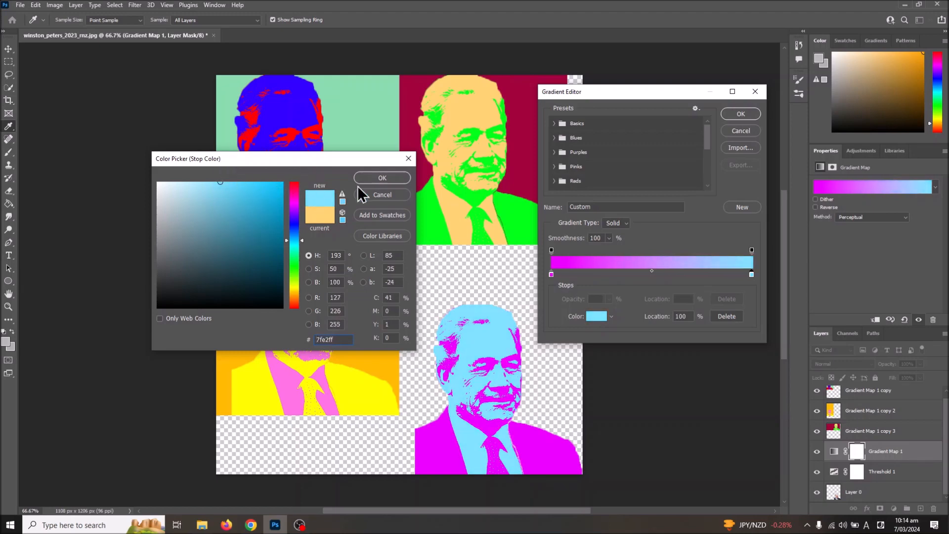
click(382, 176)
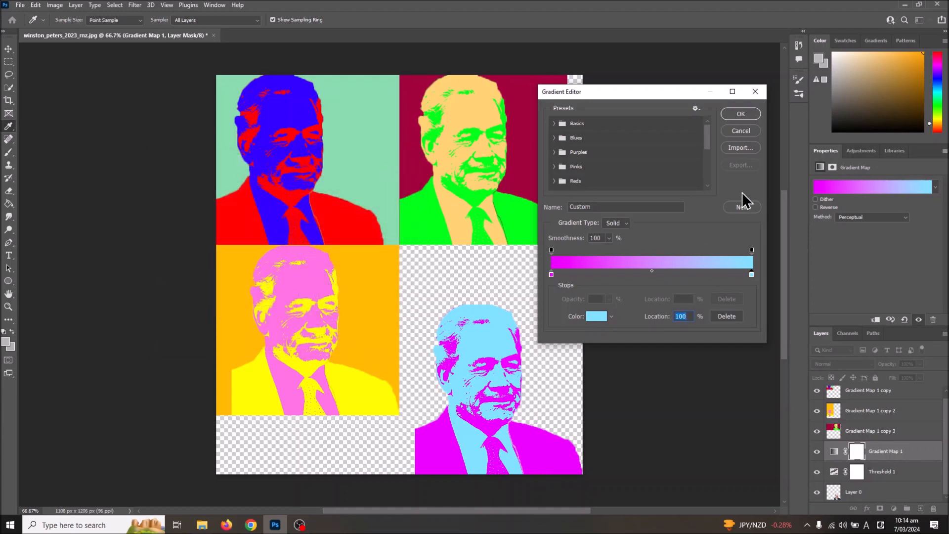
click(740, 116)
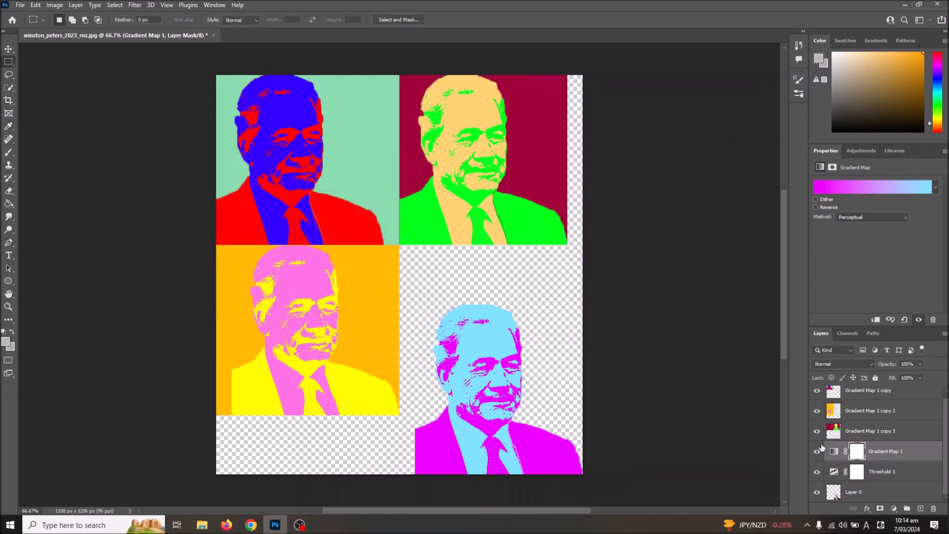
Merge the Gradient Map 1, Threshold 1 and Layer 0 layers into one magenta-and-light-blue portrait layer
click(857, 493)
right_click(857, 493)
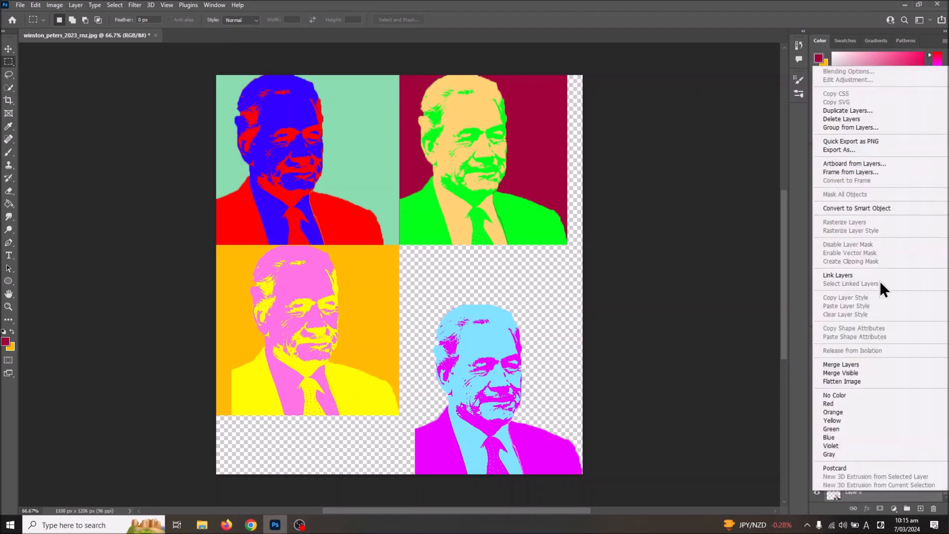
click(859, 363)
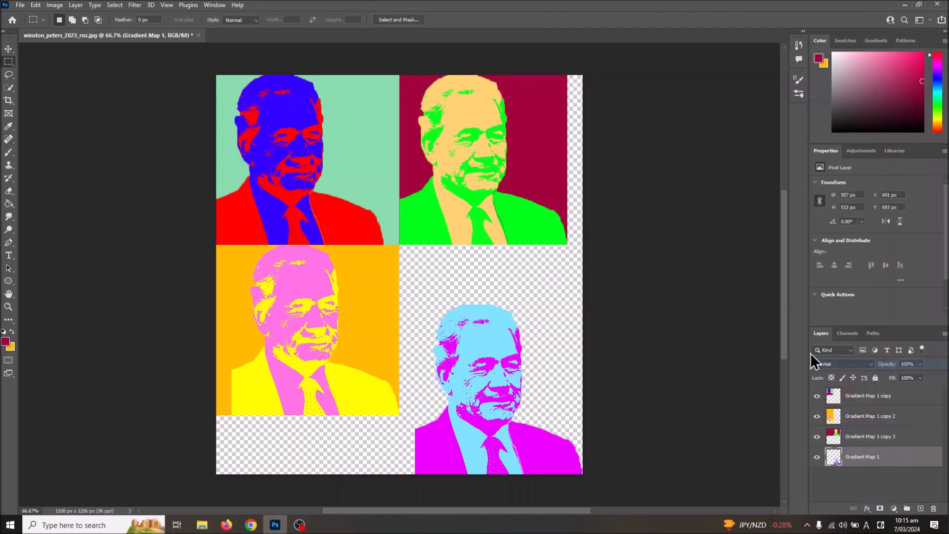
Add a new empty layer named Layer 1 above the magenta-and-light-blue portrait layer
click(76, 5)
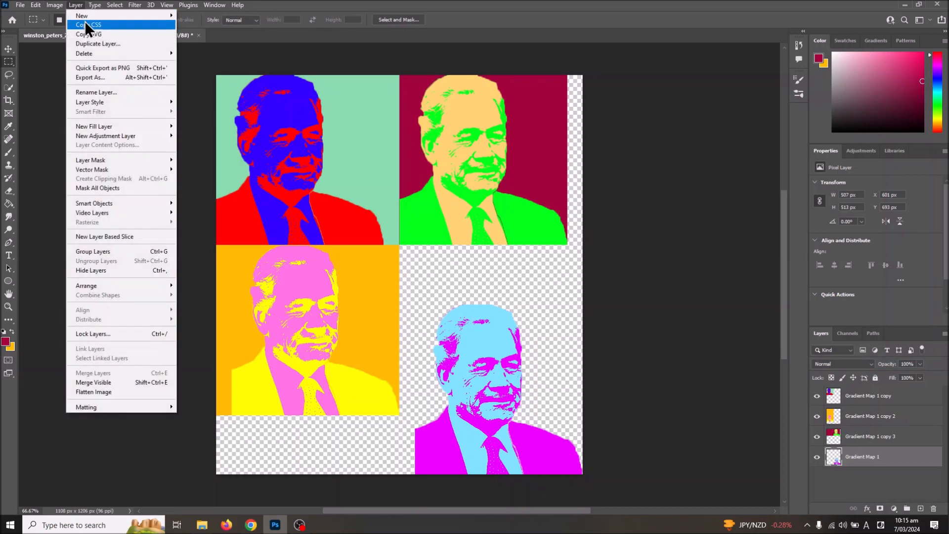
mouse_move(106, 16)
click(183, 16)
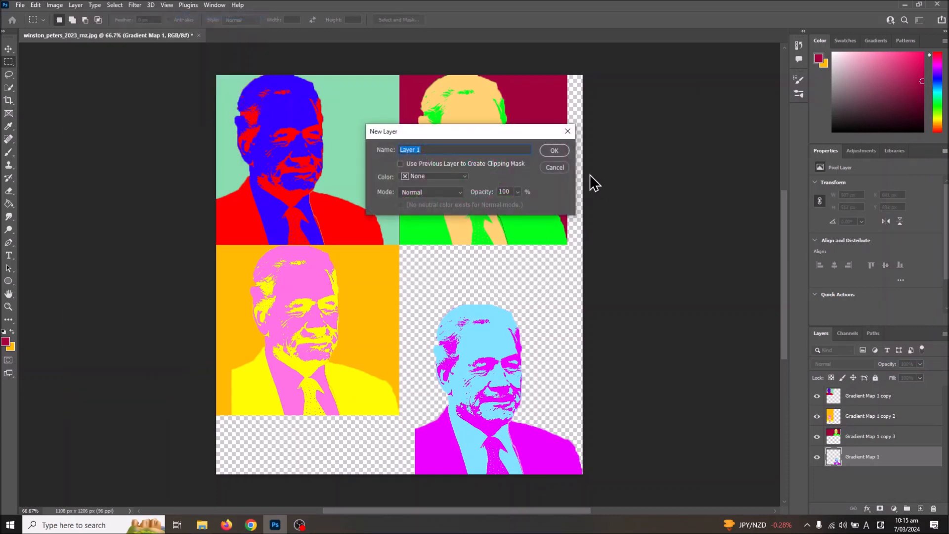
click(549, 149)
Change the foreground color to bright yellow and fill Layer 1 with it using the Paint Bucket
click(5, 340)
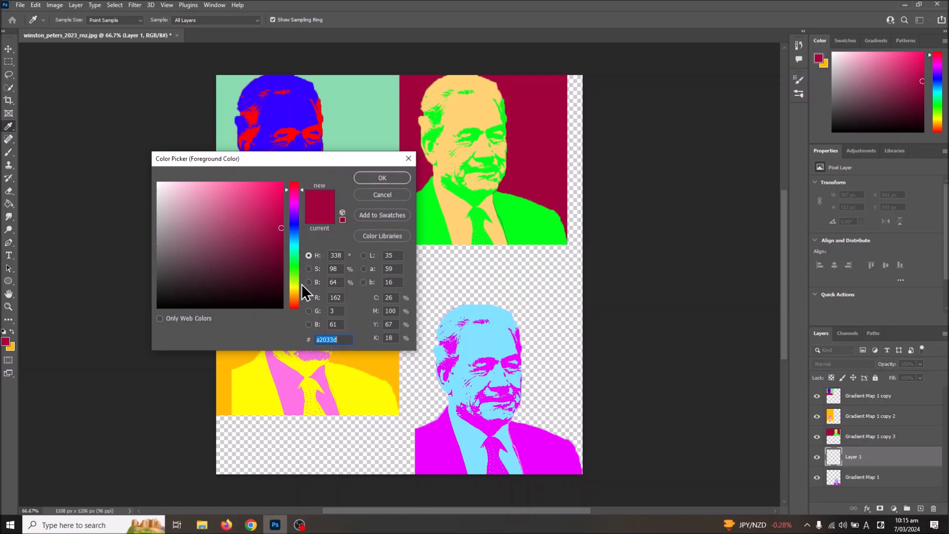
click(302, 286)
click(282, 182)
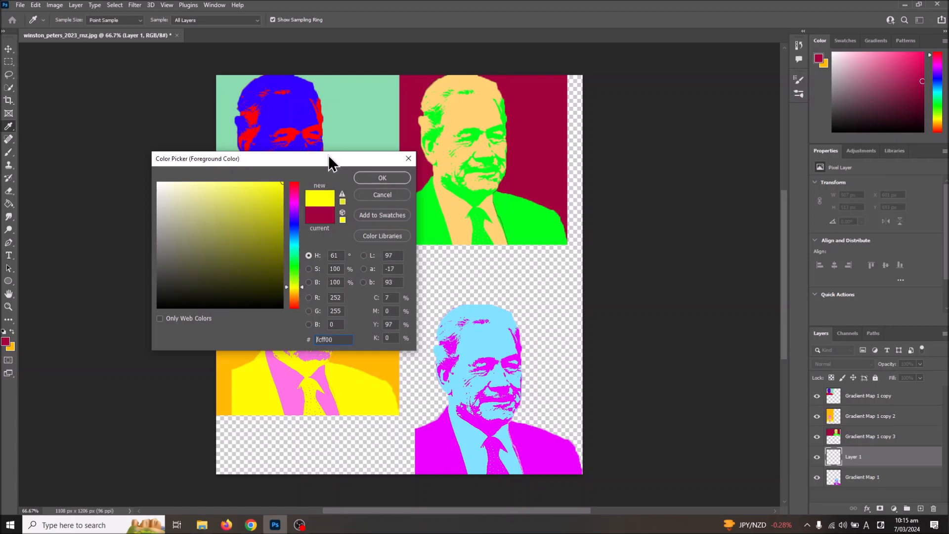
mouse_move(279, 194)
mouse_down()
mouse_move(250, 168)
mouse_move(221, 162)
mouse_up()
click(265, 182)
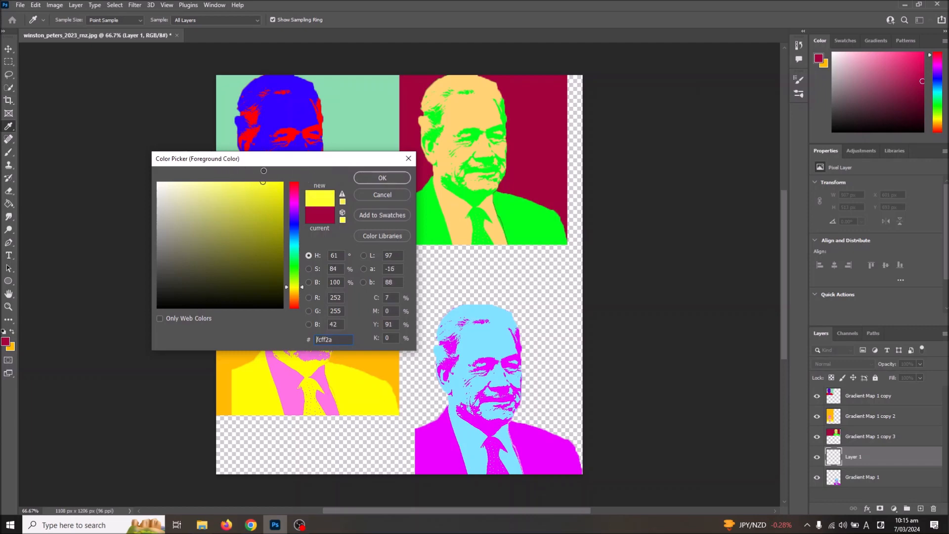
click(373, 177)
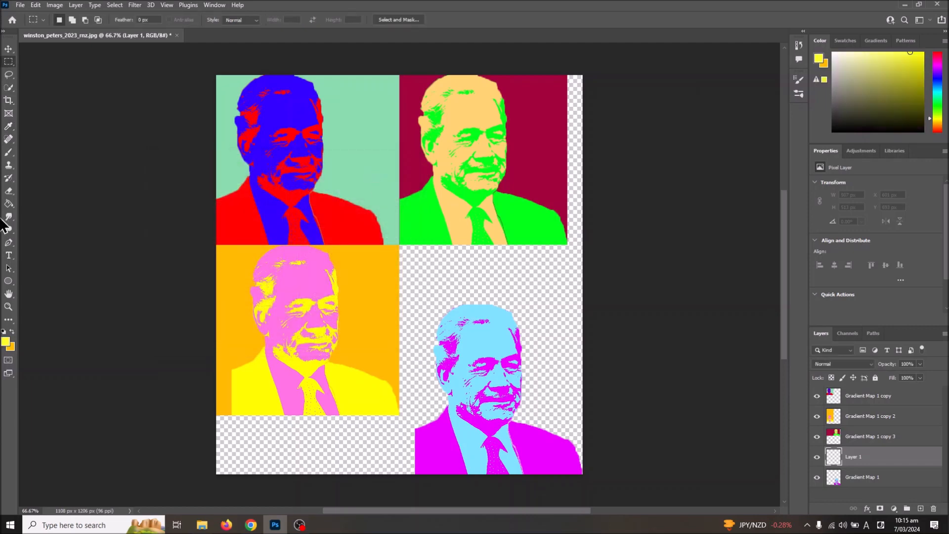
click(8, 204)
click(468, 287)
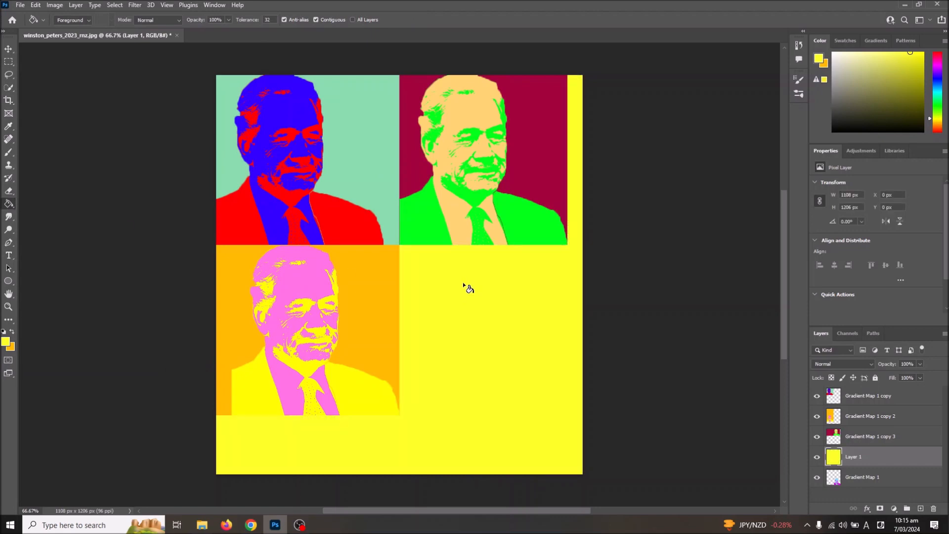
Place the yellow Layer 1 below the Gradient Map 1 portrait layer and merge the two layers
drag(852, 460, 854, 492)
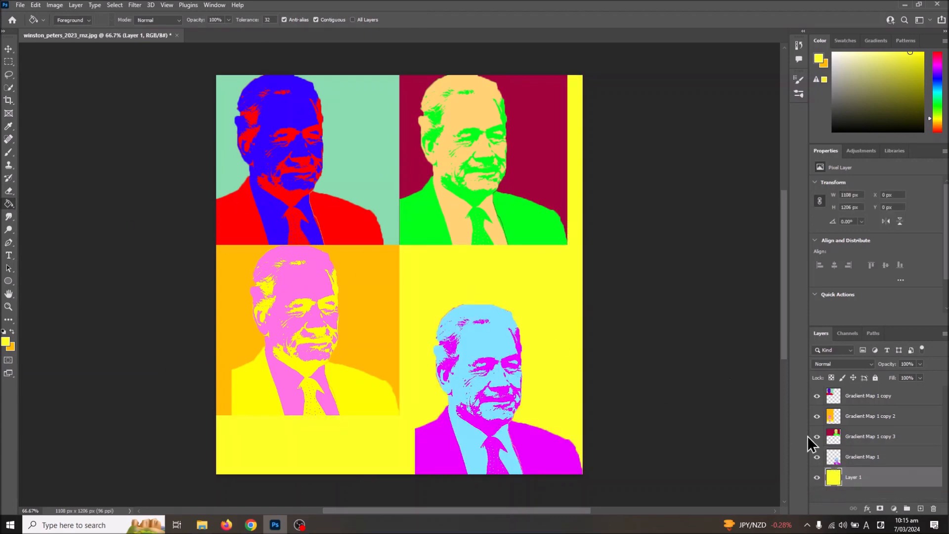
shift+click(852, 459)
right_click(851, 459)
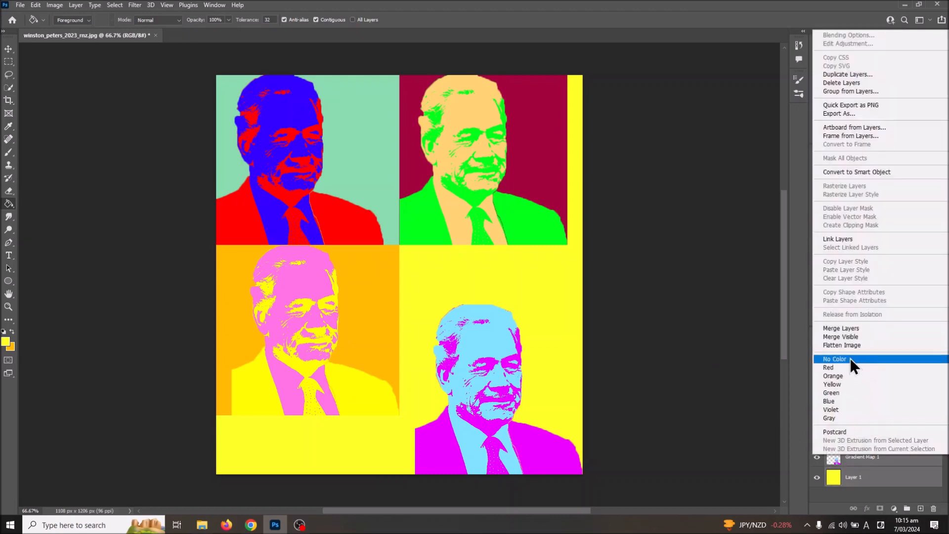
click(852, 329)
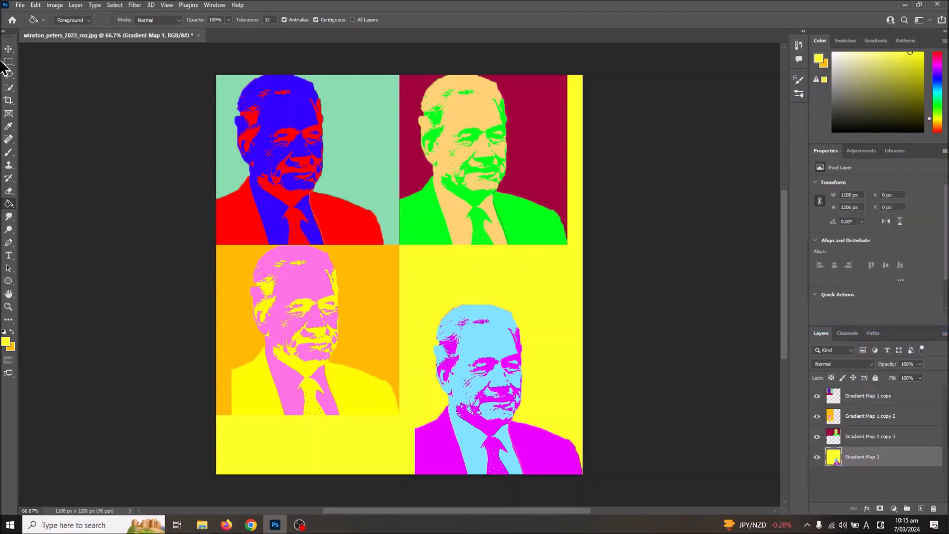
Move the merged yellow panel to about X -46 px, Y -178 px, so its portrait sits directly below the crimson panel
key(v)
key(ctrl+t)
drag(489, 432, 473, 367)
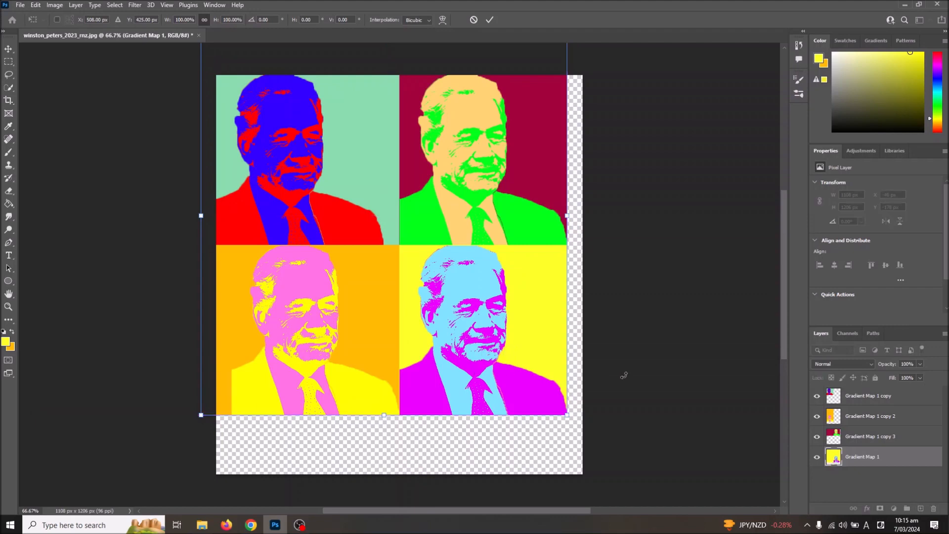
key(Return)
key(m)
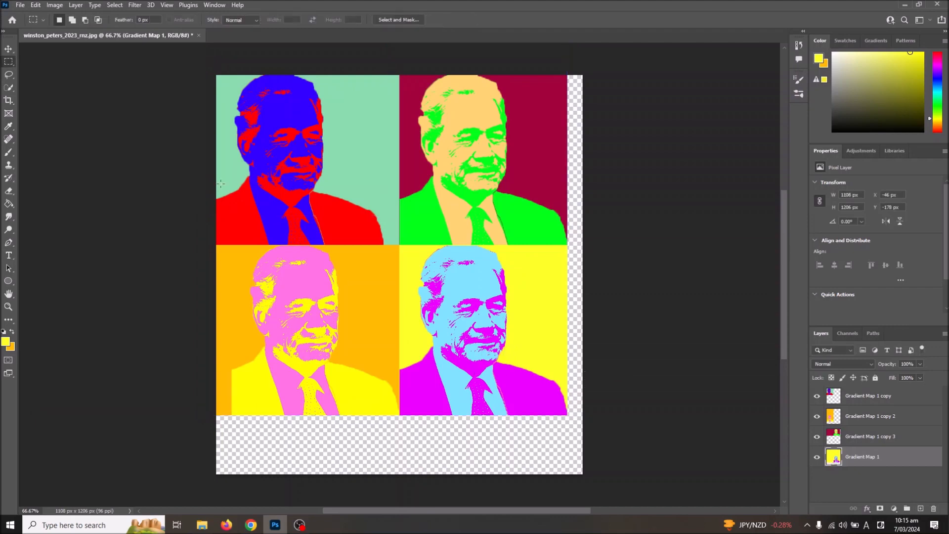
Crop away the transparent margins beside and below the four panels, leaving a canvas of about 1060 × 1026 px
click(9, 100)
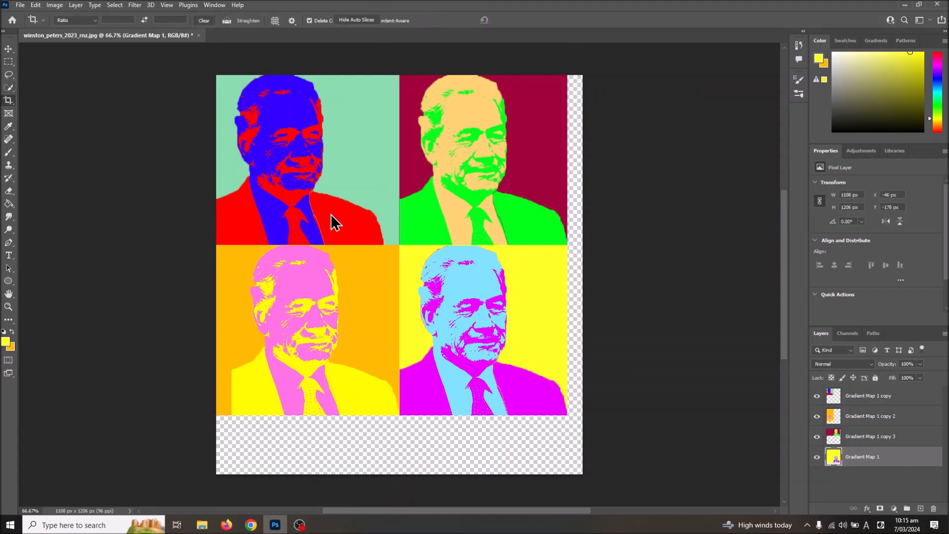
click(8, 113)
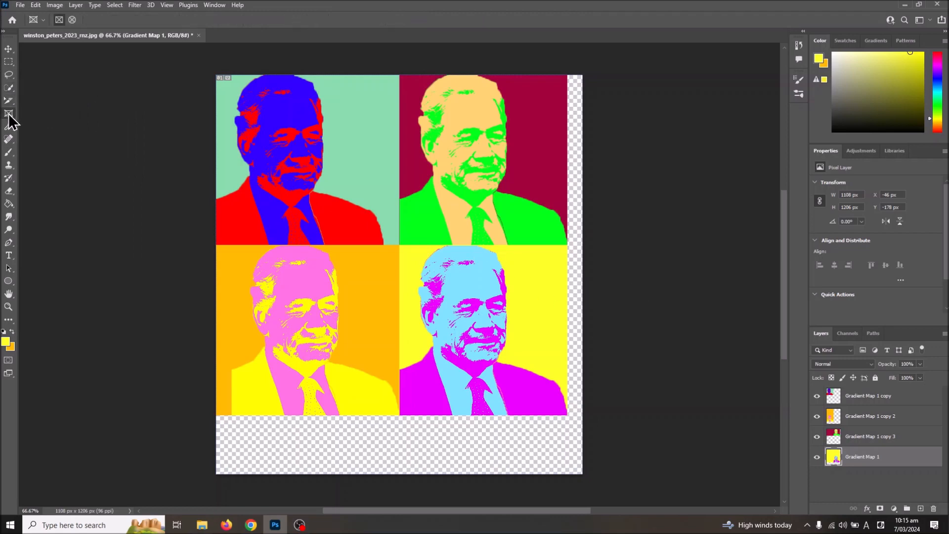
click(9, 101)
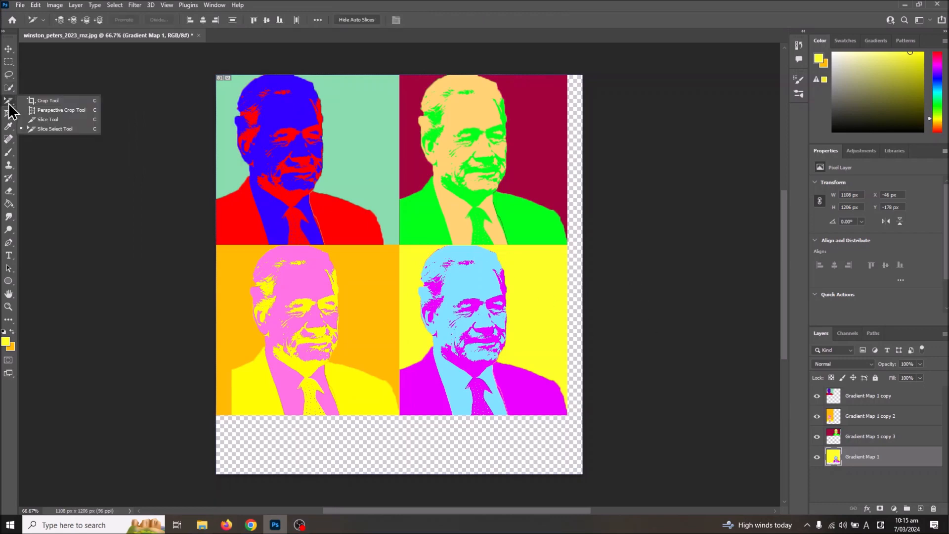
click(44, 101)
drag(588, 280, 579, 275)
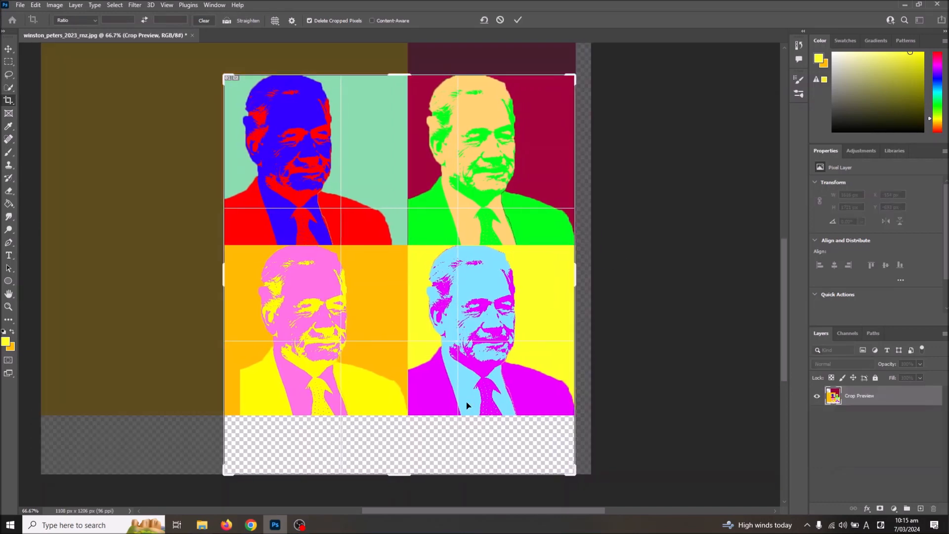
drag(397, 473, 425, 443)
key(Return)
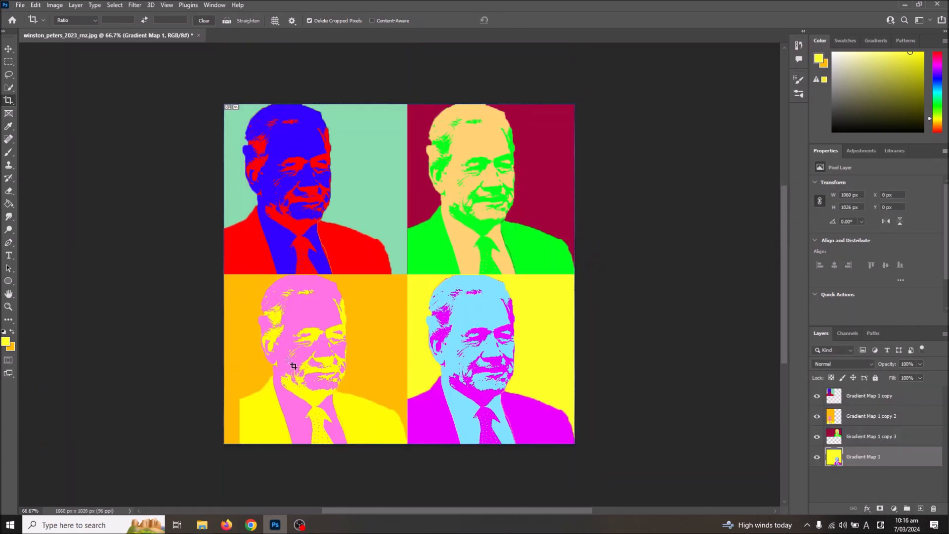
Undo the crop and move the orange Gradient Map 1 copy 2 panel left to about X -600 px, keeping Y at -178 px
click(870, 421)
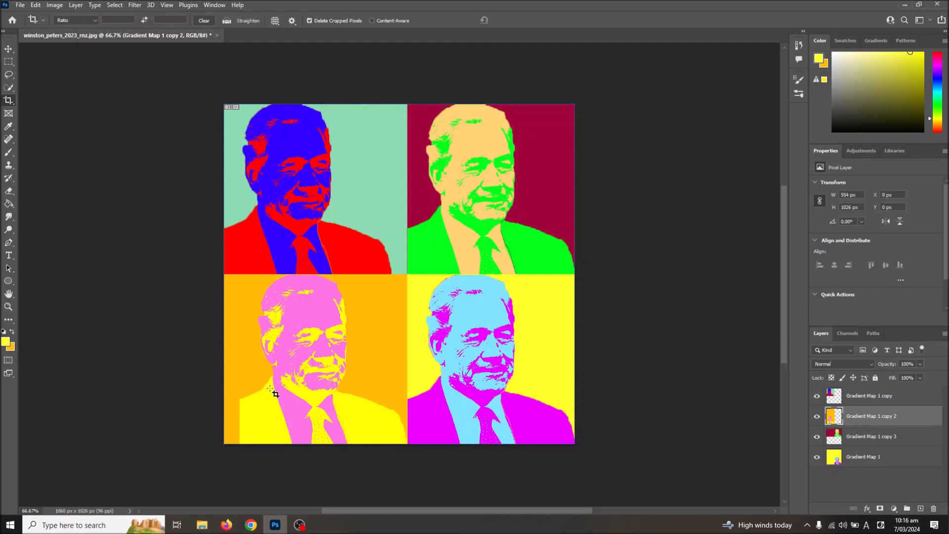
key(ctrl+z)
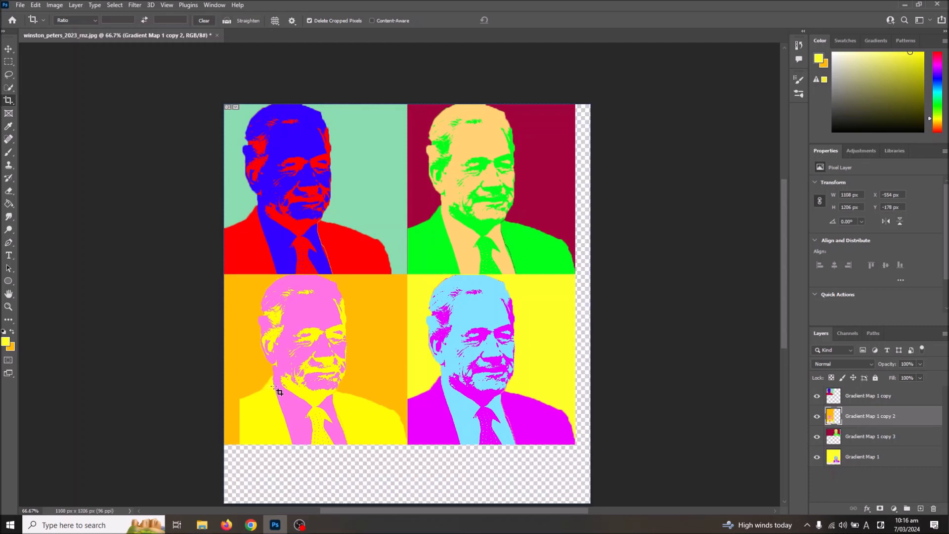
key(ctrl)
key(ctrl+t)
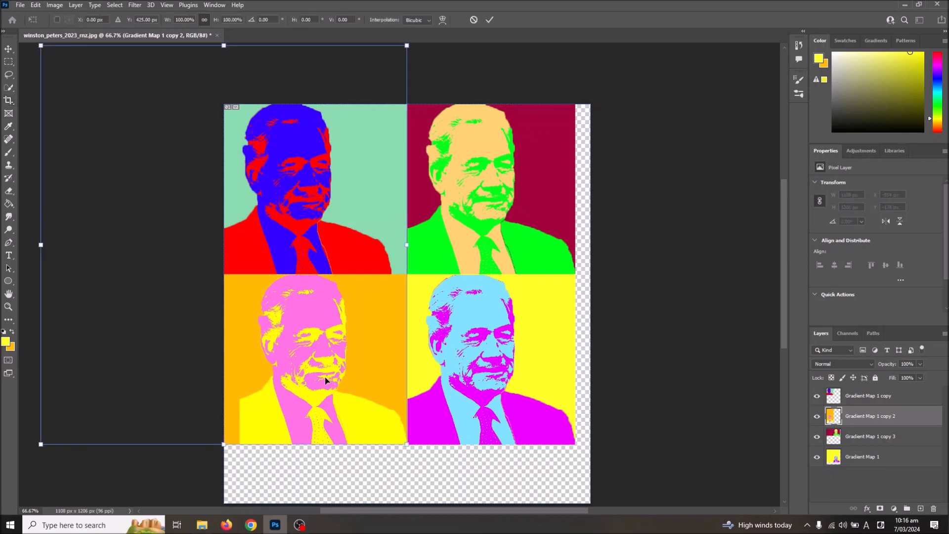
drag(326, 381, 313, 377)
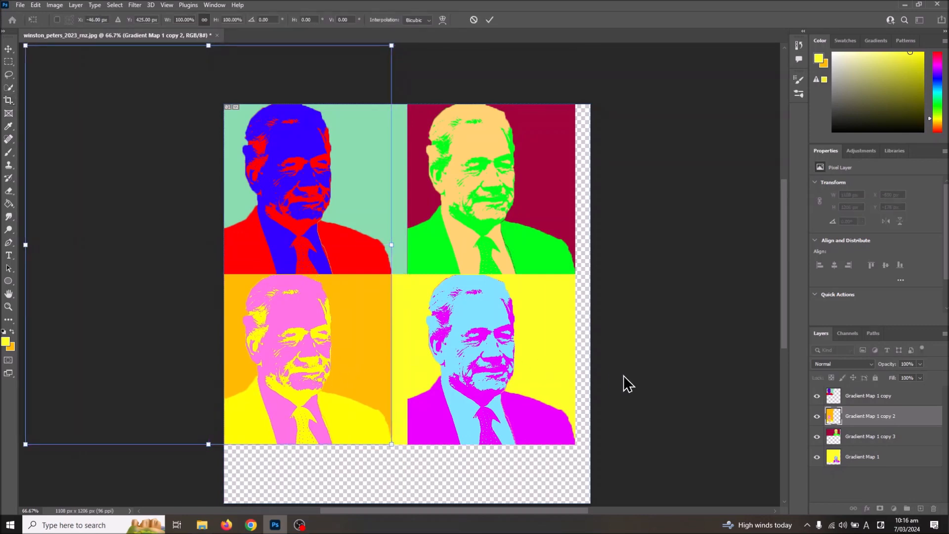
key(Return)
Select the exposed yellow strip between the orange panel and the light-blue portrait with a rectangular marquee, about 47 × 515 px
key(c)
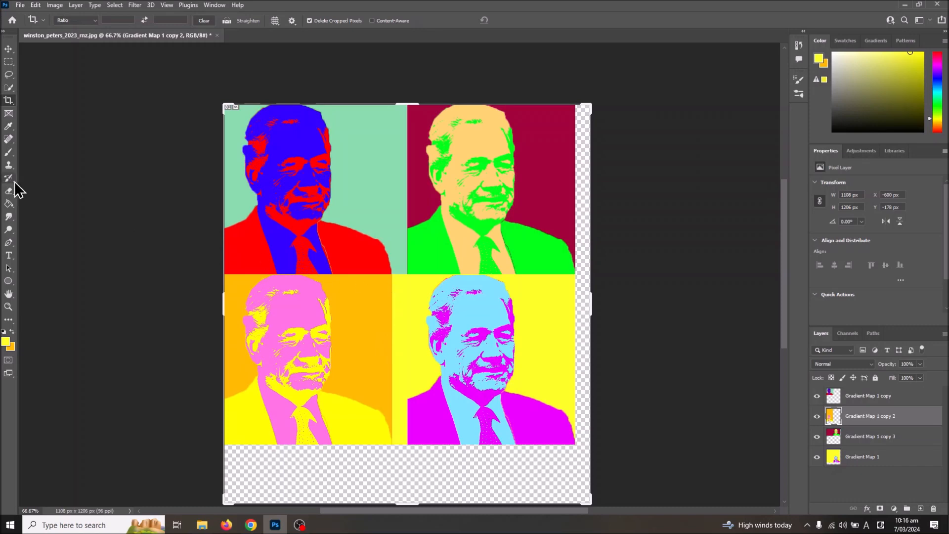
click(8, 61)
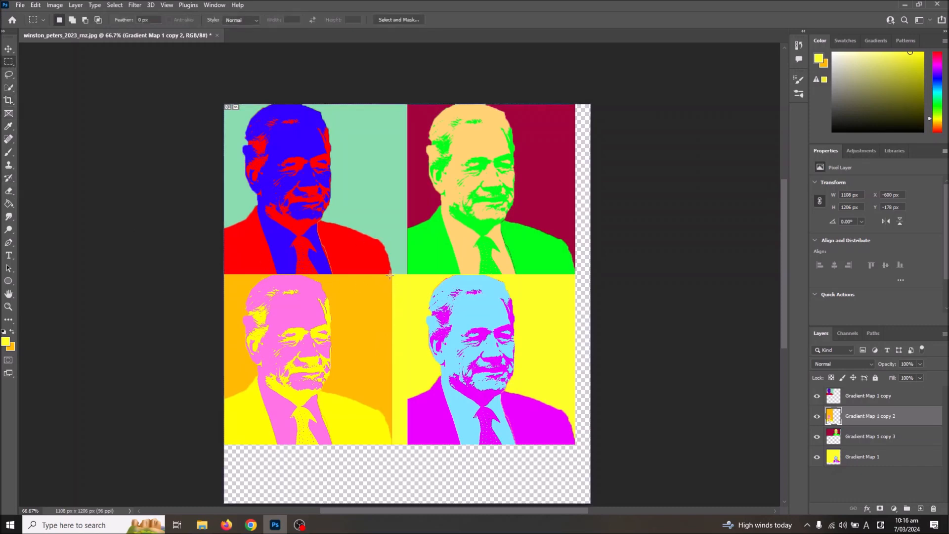
drag(391, 273, 408, 438)
click(413, 433)
key(ctrl+plus)
scroll(403, 447, down, 3)
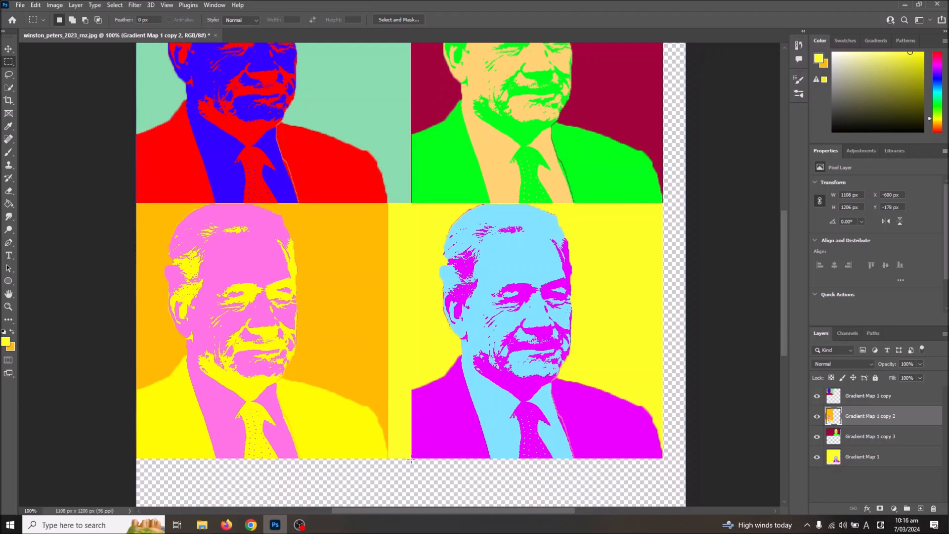
drag(411, 459, 389, 203)
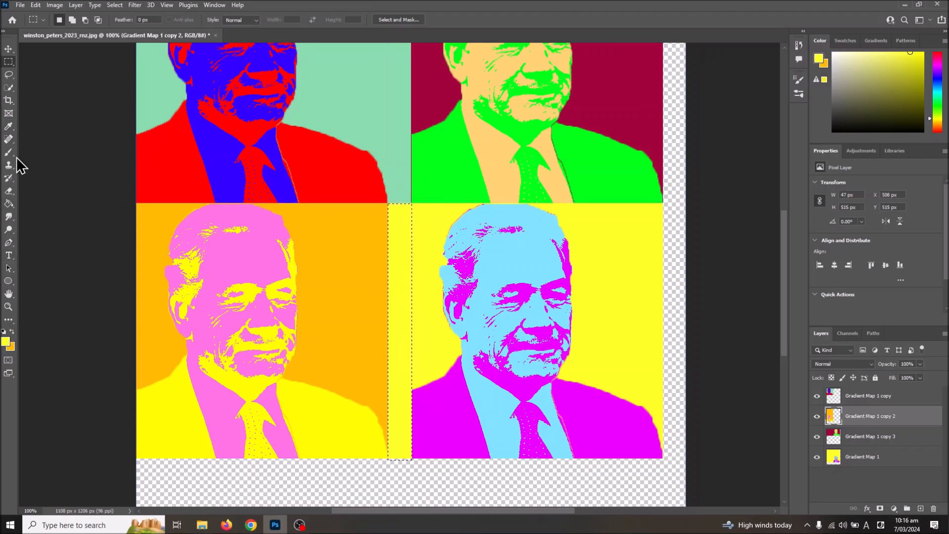
Sample the orange background color, fill the selected strip on Gradient Map 1 copy 2 with it using the Paint Bucket, and deselect
click(8, 127)
click(319, 251)
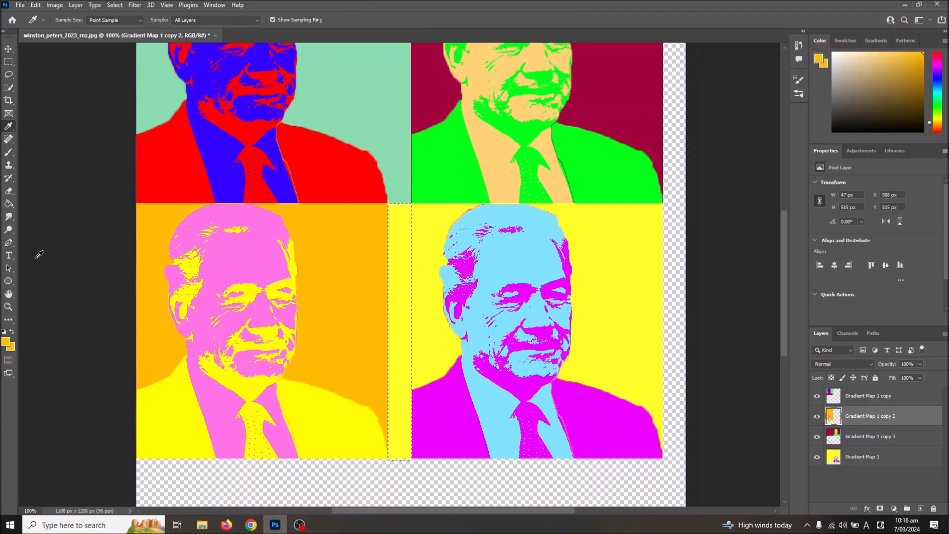
click(9, 203)
click(390, 299)
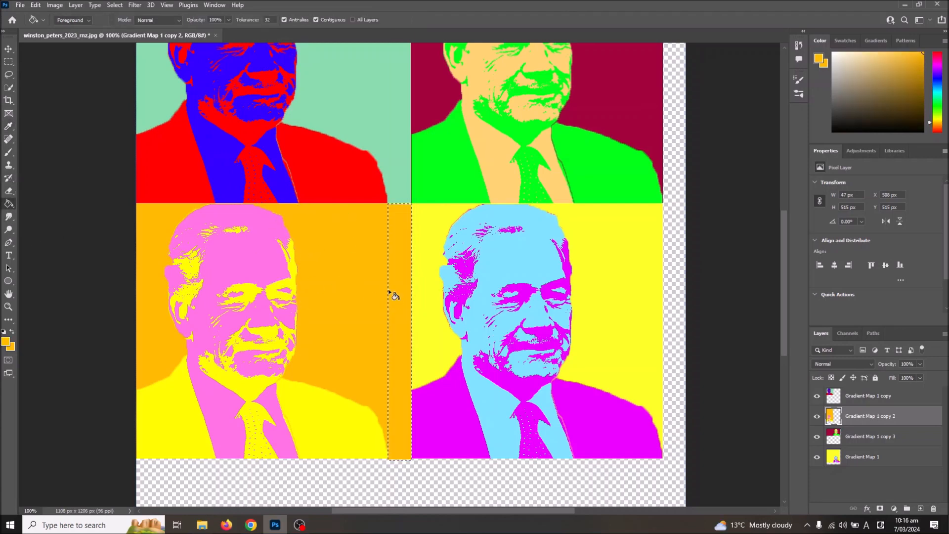
click(9, 61)
click(326, 240)
drag(375, 220, 411, 204)
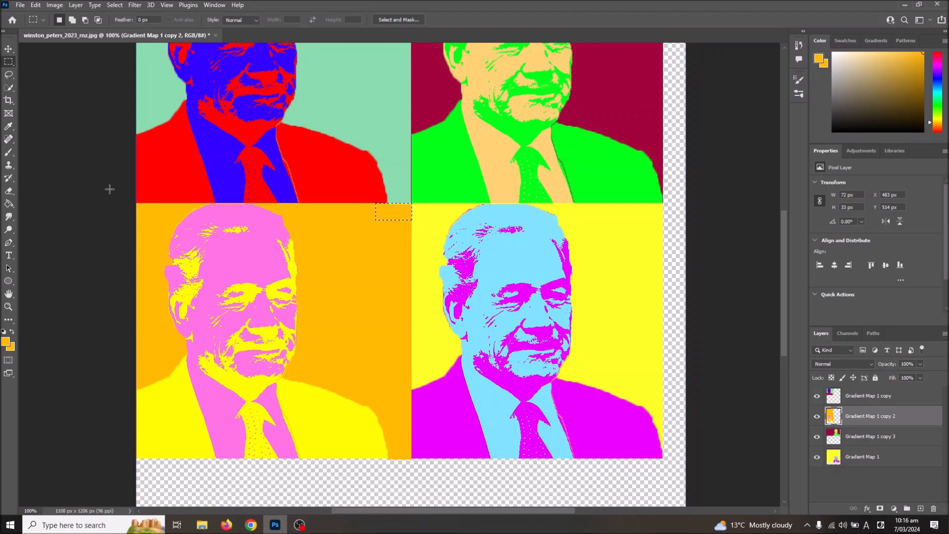
click(8, 152)
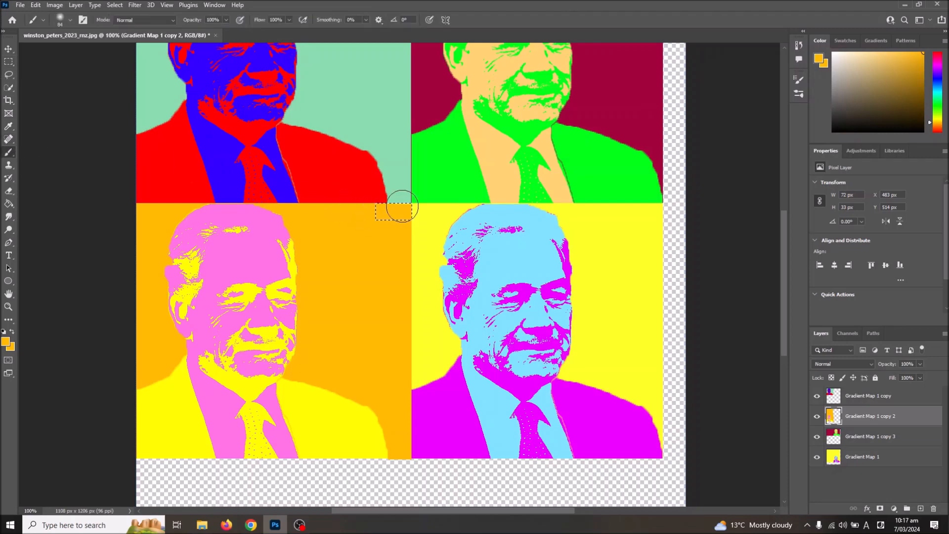
click(9, 62)
click(156, 153)
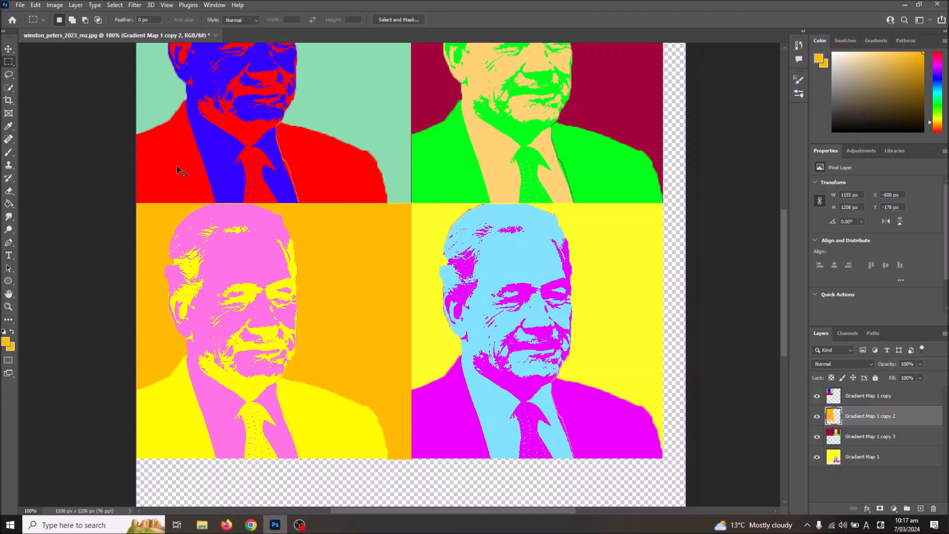
Crop the canvas tightly to the edges of the four portrait panels, removing the empty areas beside and below them
key(ctrl+minus)
key(ctrl+minus)
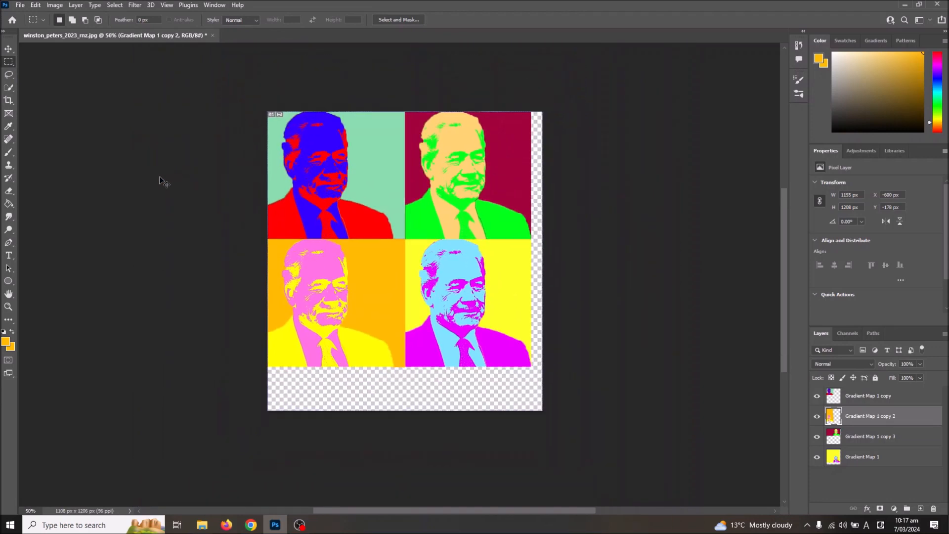
click(9, 100)
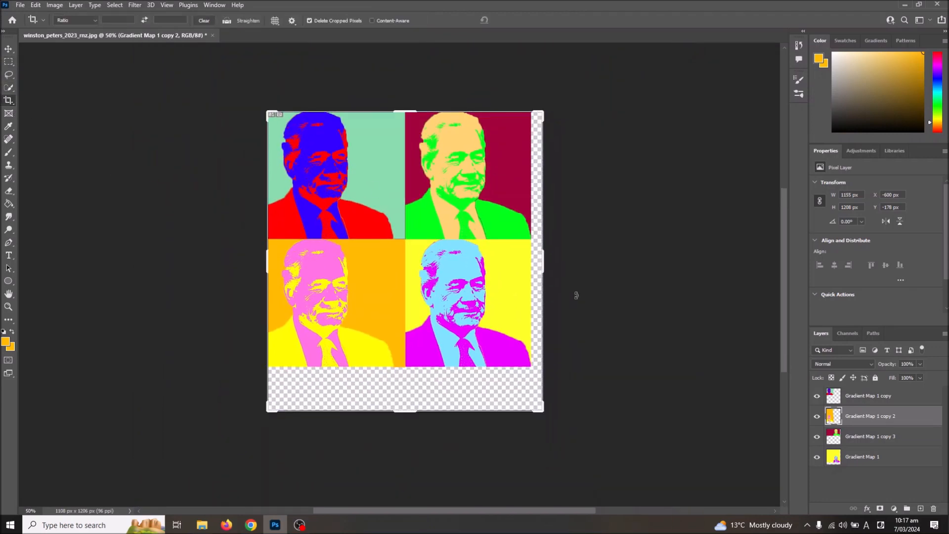
drag(550, 267, 542, 266)
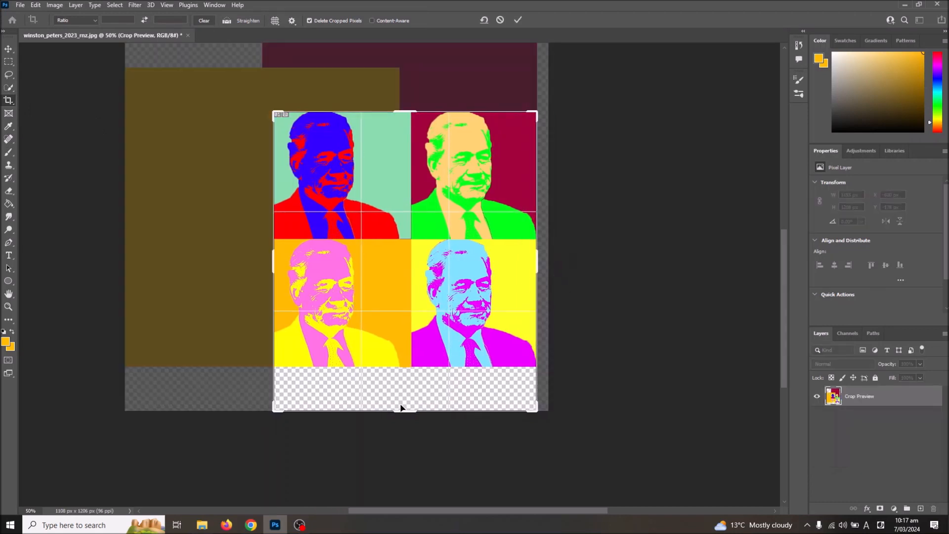
drag(400, 415, 410, 393)
key(Return)
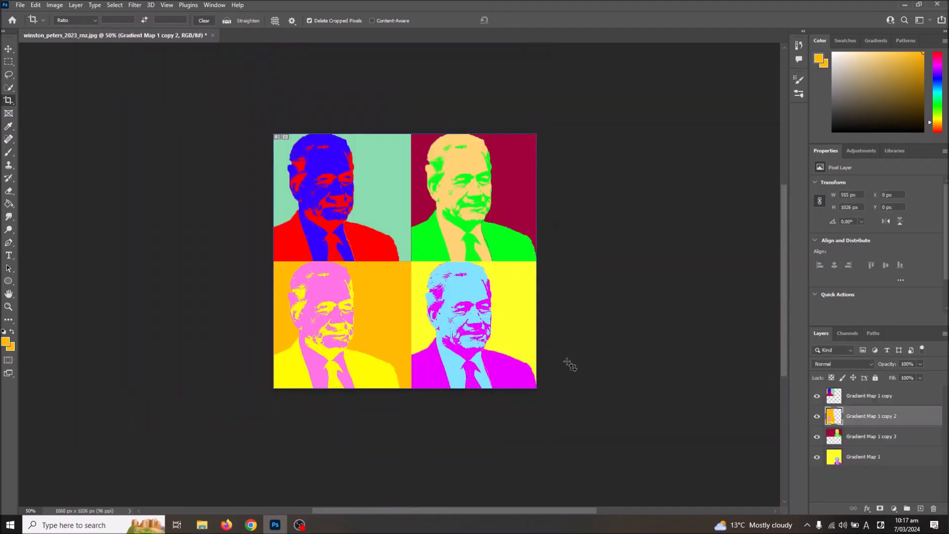